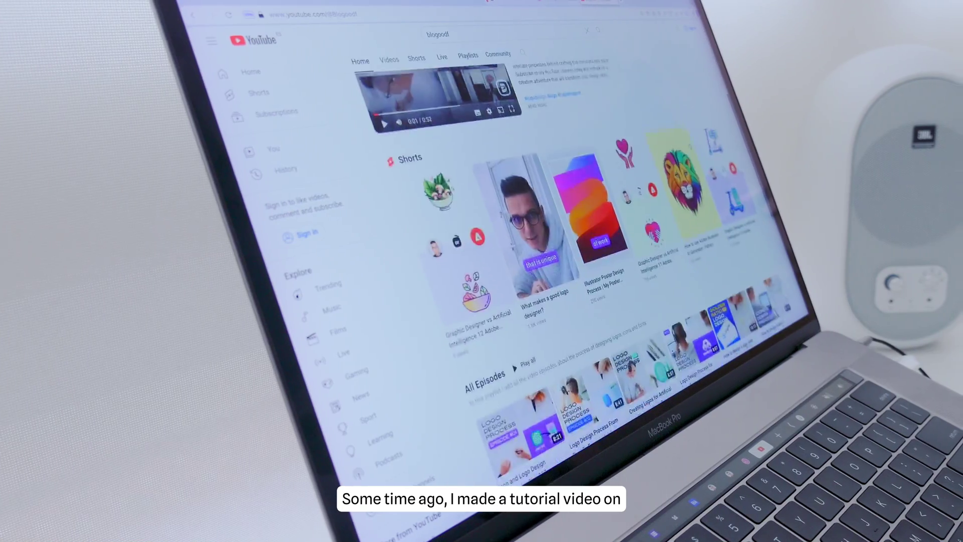
pyautogui.scroll(-5, 552, 251)
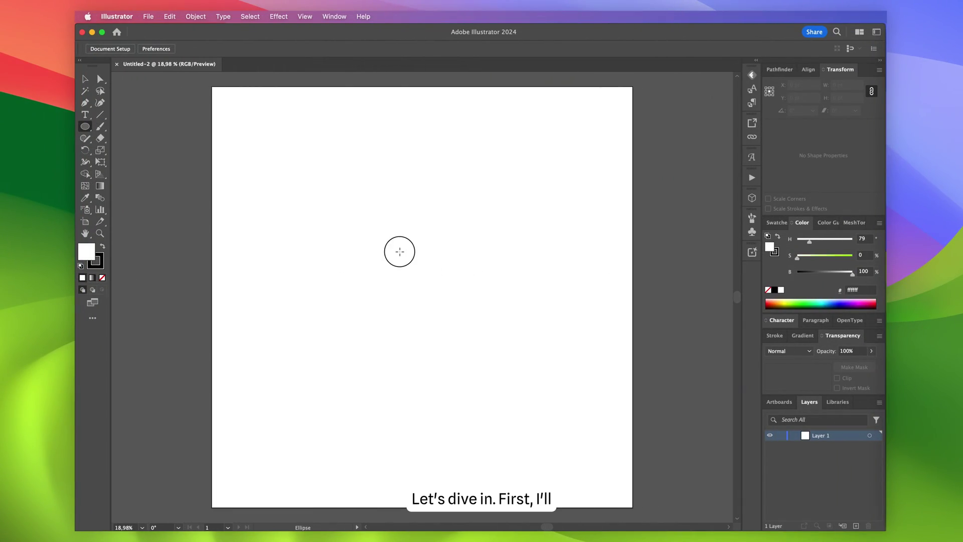
# Draw a tall narrow ellipse about 115 by 359 pt near the middle of the artboard and rotate it 16°
pyautogui.moveTo(400, 251); pyautogui.dragTo(419, 312)
pyautogui.press('v')
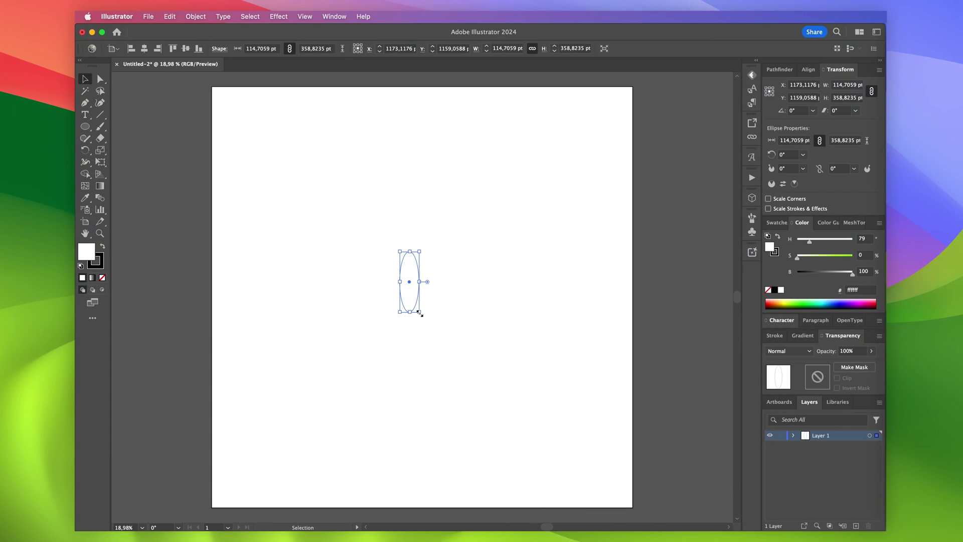
pyautogui.click(794, 111)
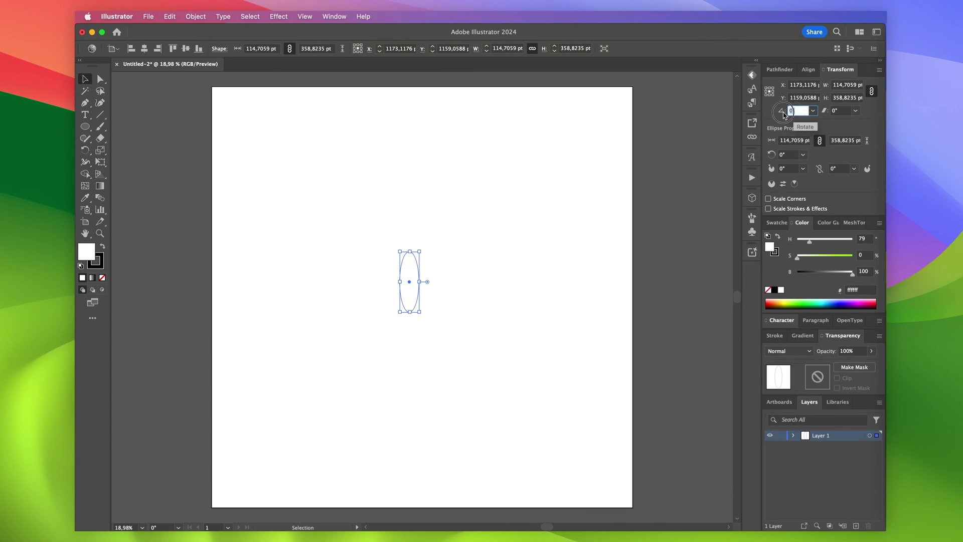
pyautogui.write('16')
pyautogui.press('Return')
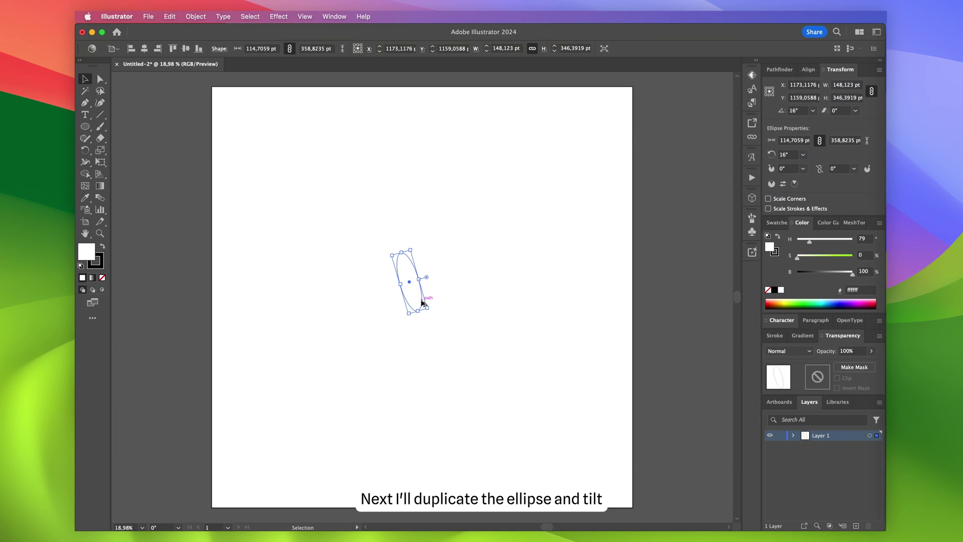
# Duplicate the tilted ellipse directly to its right and rotate the copy by -16° to form a V shape
pyautogui.moveTo(423, 304); pyautogui.dragTo(452, 304)
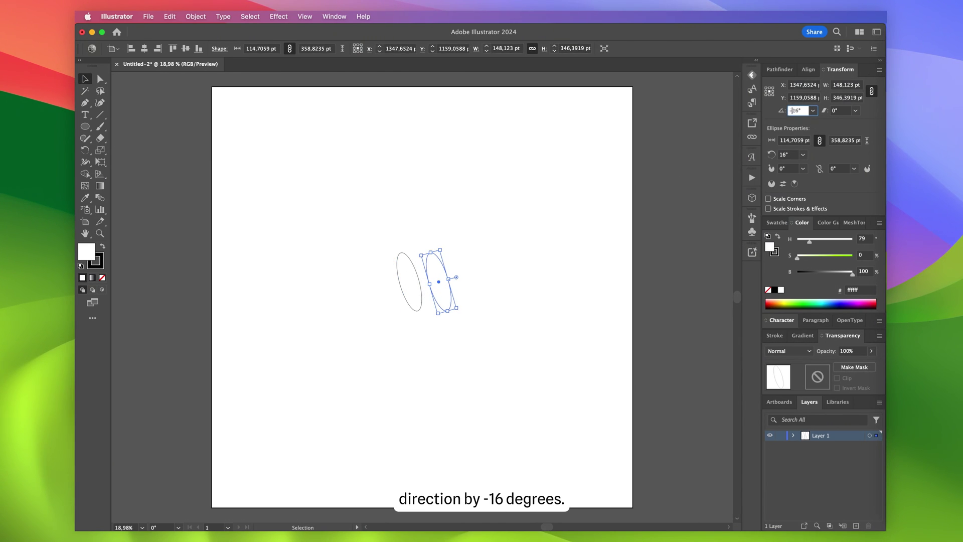
pyautogui.press('Return')
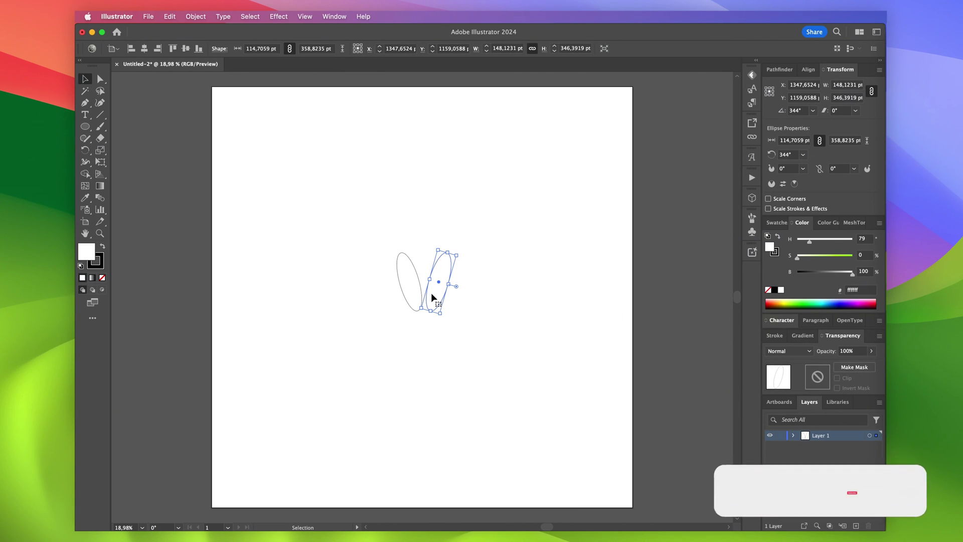
pyautogui.scroll(5, 432, 293)
pyautogui.moveTo(463, 301); pyautogui.dragTo(458, 303)
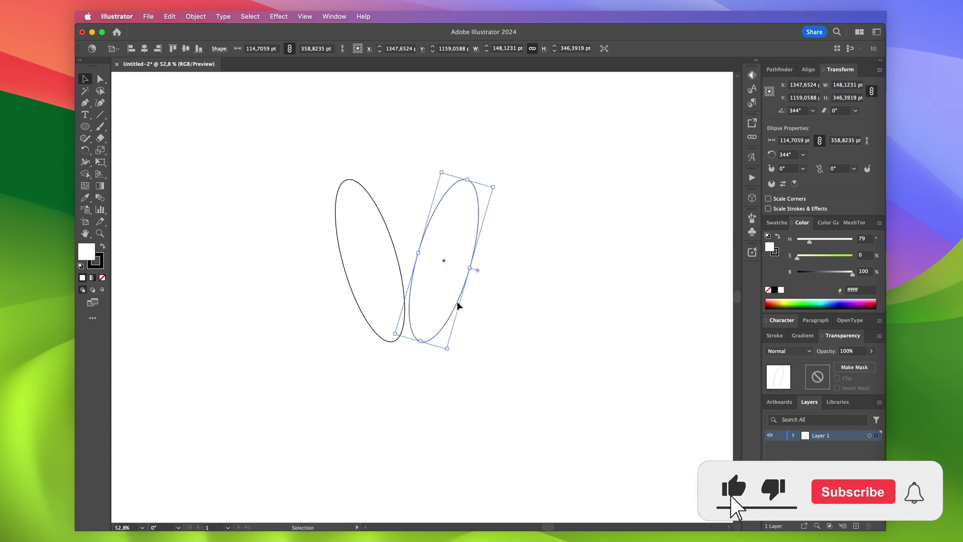
# Select both ellipses, remove their stroke and fill them with red e61f00
pyautogui.keyDown('shift'); pyautogui.click(396, 263); pyautogui.keyUp('shift')
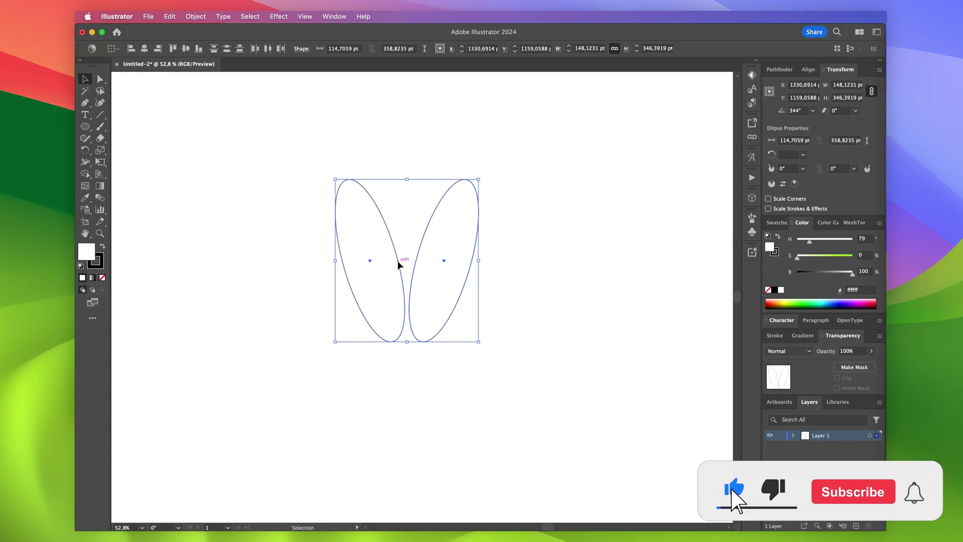
pyautogui.click(776, 253)
pyautogui.click(768, 289)
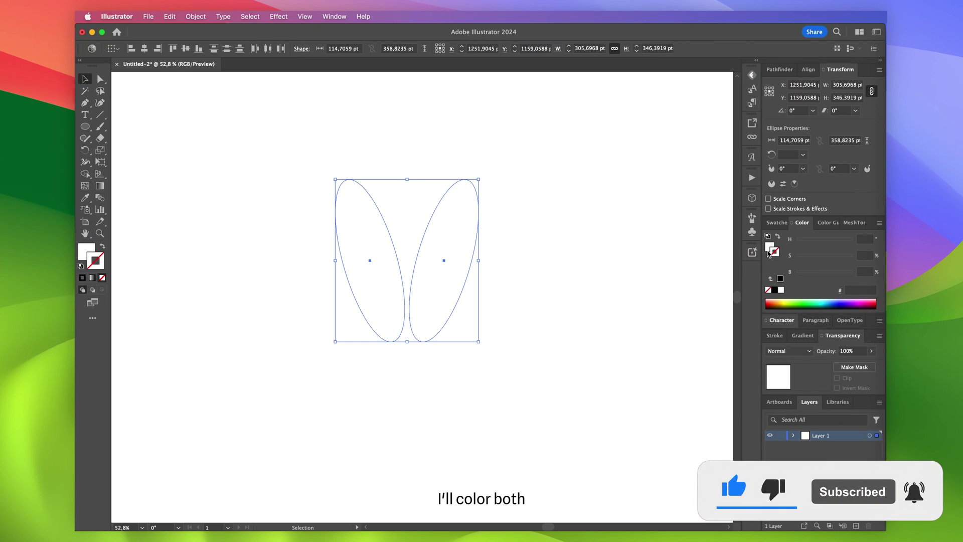
pyautogui.click(768, 250)
pyautogui.click(774, 305)
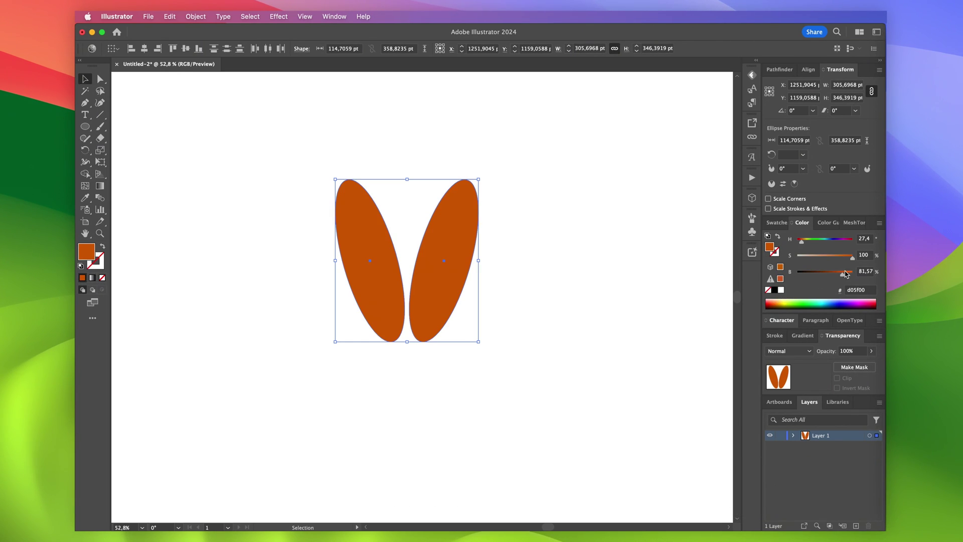
pyautogui.moveTo(805, 247); pyautogui.dragTo(801, 246)
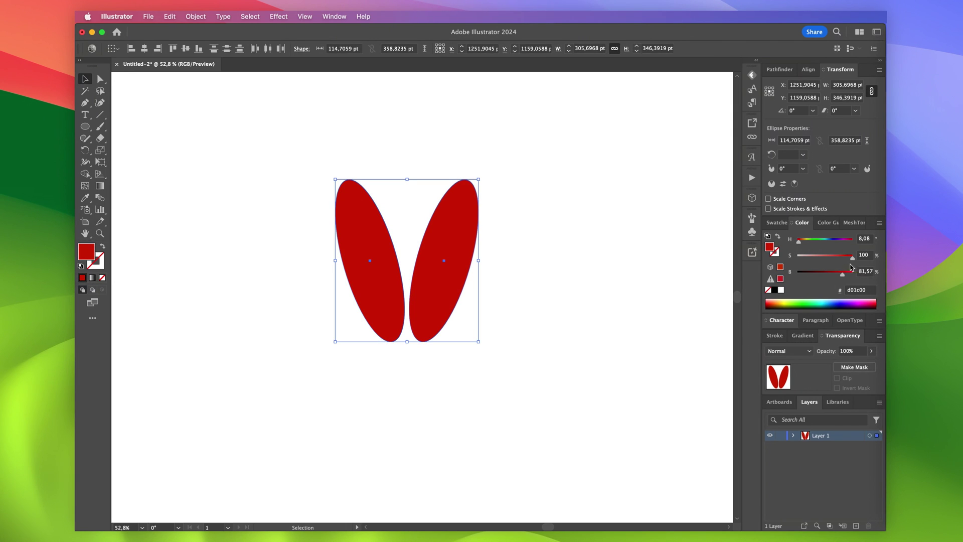
# Group the two red ellipses and scale the group down to about 73 by 82 pt
pyautogui.rightClick(472, 238)
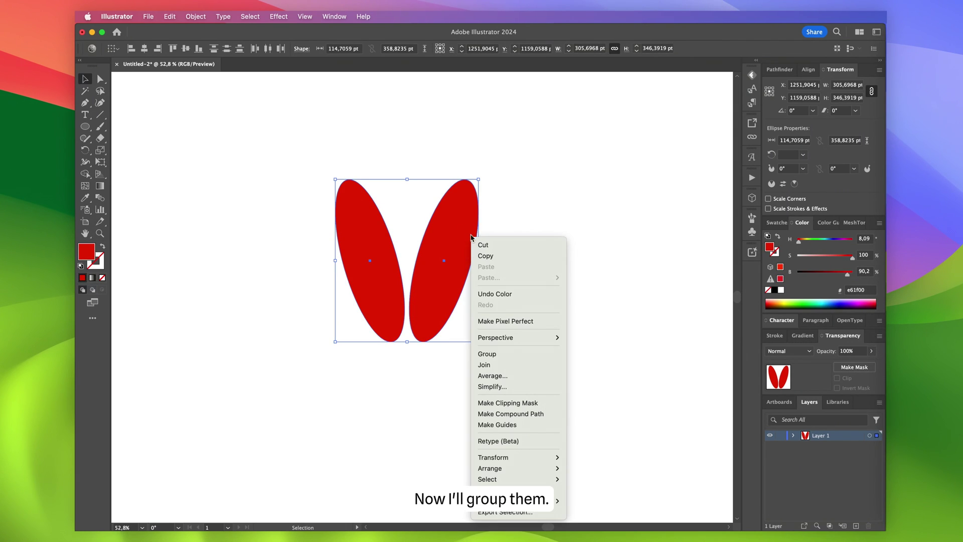
pyautogui.click(484, 354)
pyautogui.moveTo(480, 181); pyautogui.dragTo(392, 302)
pyautogui.scroll(-3, 392, 302)
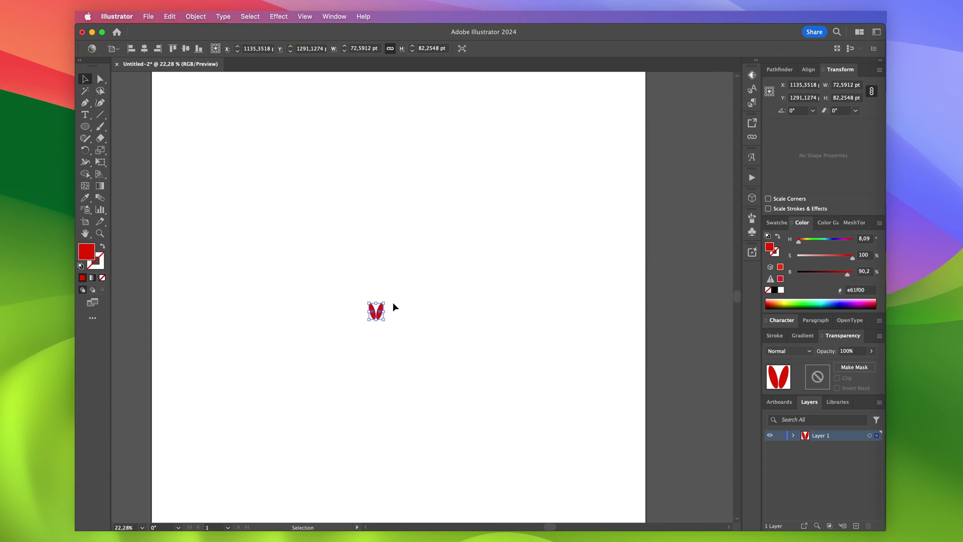
# Move the stitch group near the artboard's upper-left corner and apply a Grid repeat to it
pyautogui.scroll(-2, 393, 301)
pyautogui.click(404, 357)
pyautogui.moveTo(404, 359); pyautogui.dragTo(255, 179)
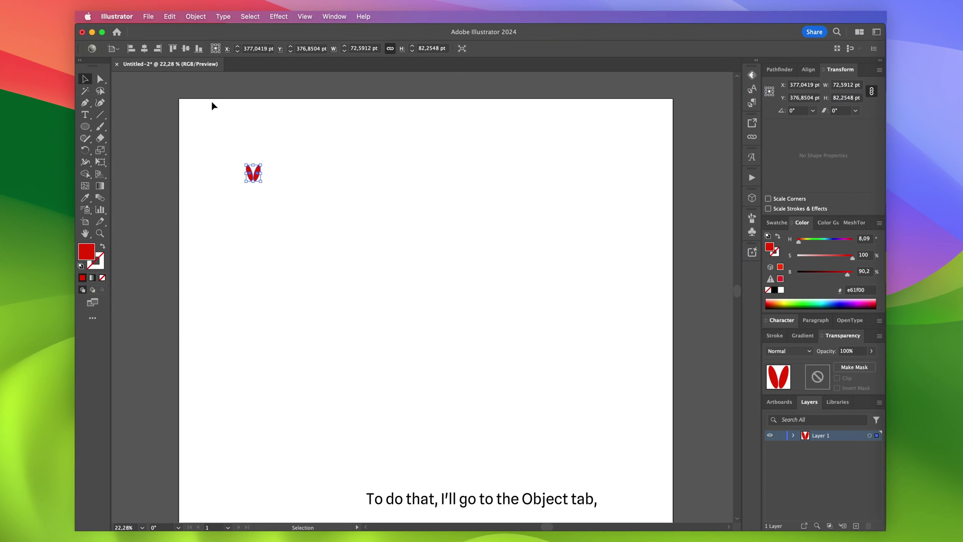
pyautogui.click(197, 16)
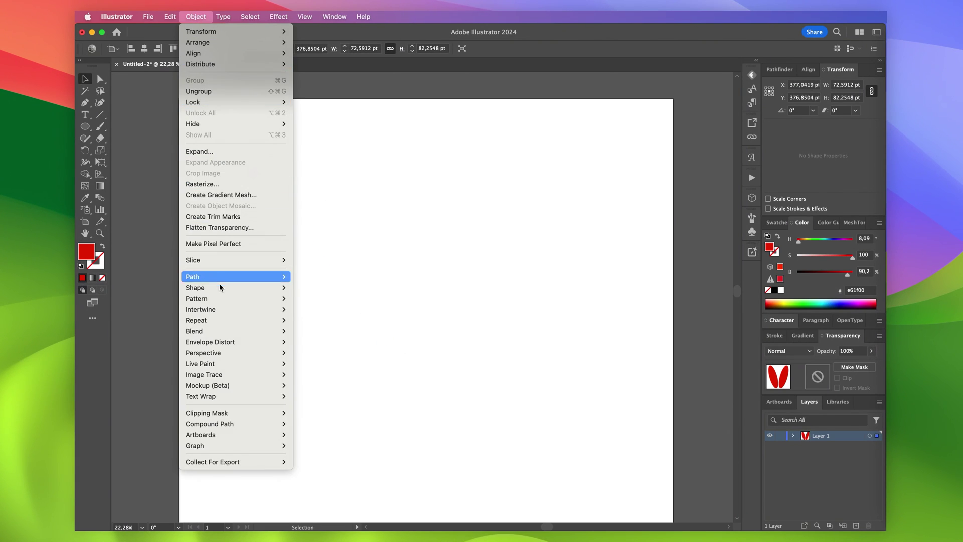
pyautogui.moveTo(261, 324)
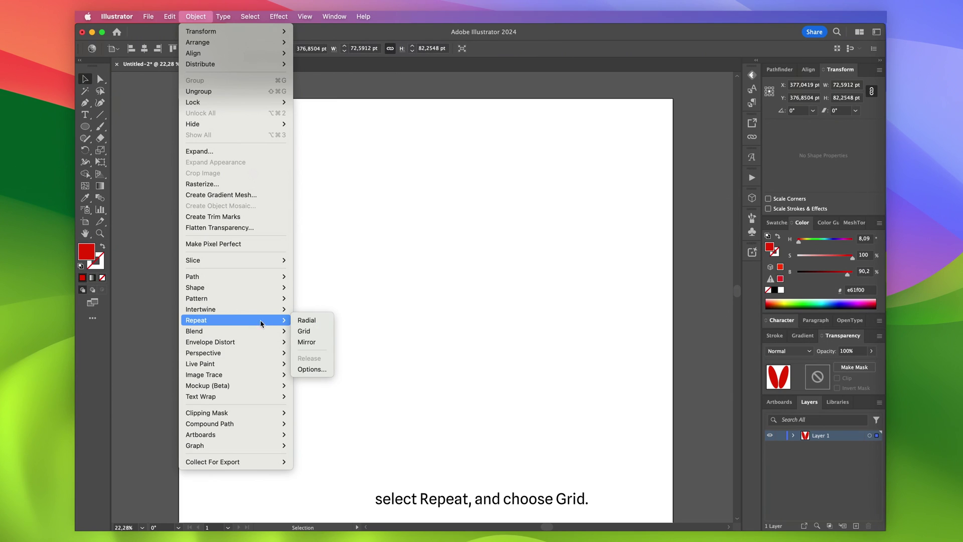
pyautogui.click(307, 332)
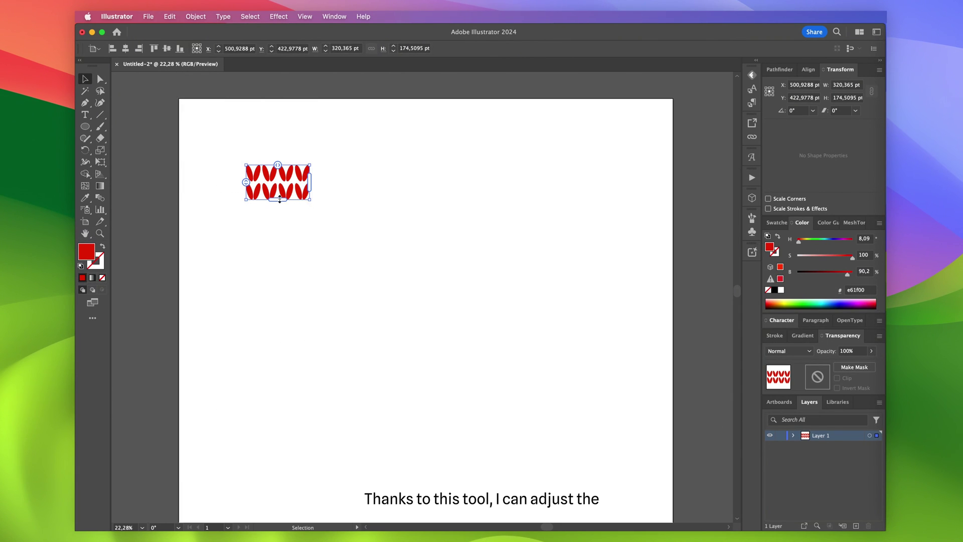
# Extend the repeat grid to about 1887 by 1253 pt and tighten its column and row spacing into a knitted texture
pyautogui.moveTo(279, 203); pyautogui.dragTo(279, 413)
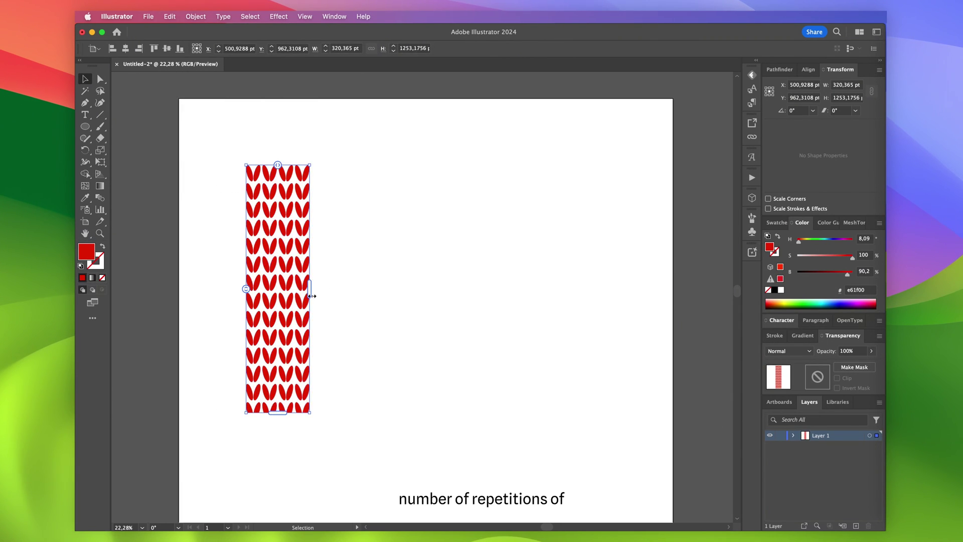
pyautogui.moveTo(311, 294); pyautogui.dragTo(620, 296)
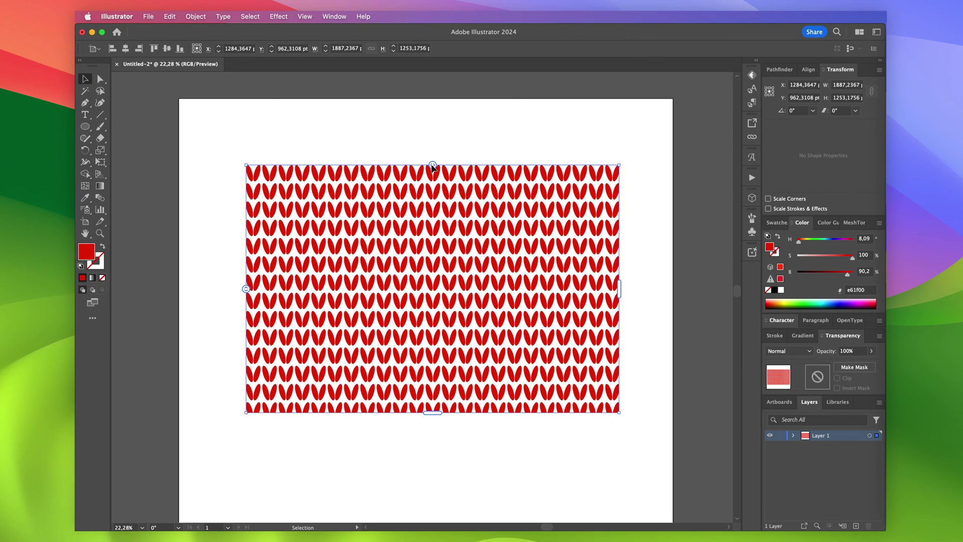
pyautogui.moveTo(432, 165); pyautogui.dragTo(432, 167)
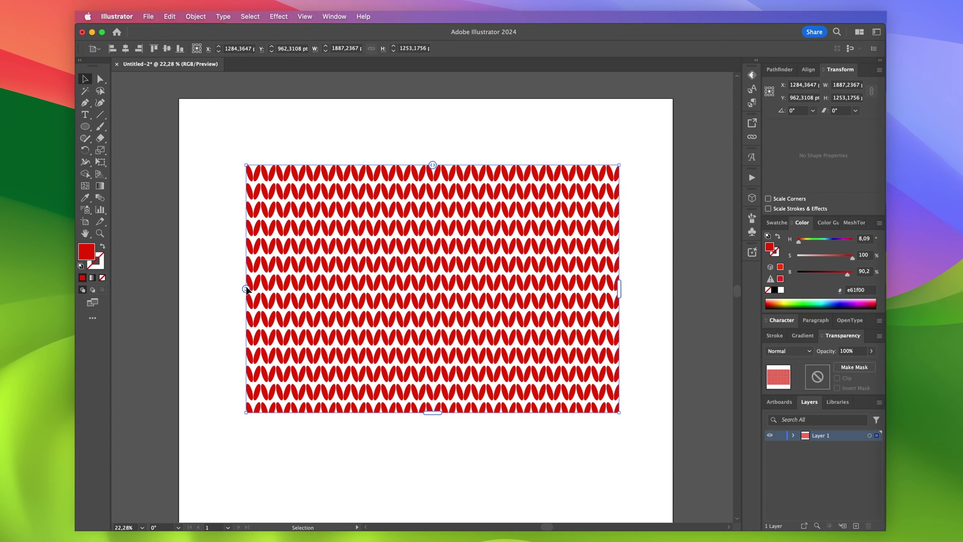
pyautogui.moveTo(246, 289); pyautogui.dragTo(246, 288)
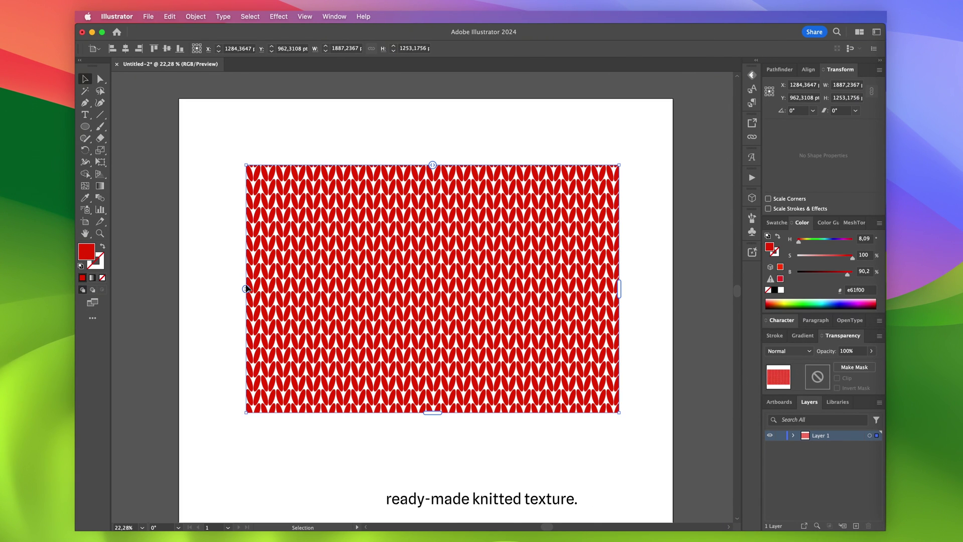
# Align the repeat grid with the artboard's upper-left corner and extend it to about 2492 by 2499 pt to cover the artboard
pyautogui.moveTo(420, 279); pyautogui.dragTo(355, 215)
pyautogui.scroll(-3, 462, 291)
pyautogui.scroll(-3, 463, 289)
pyautogui.hscroll(2, 463, 290)
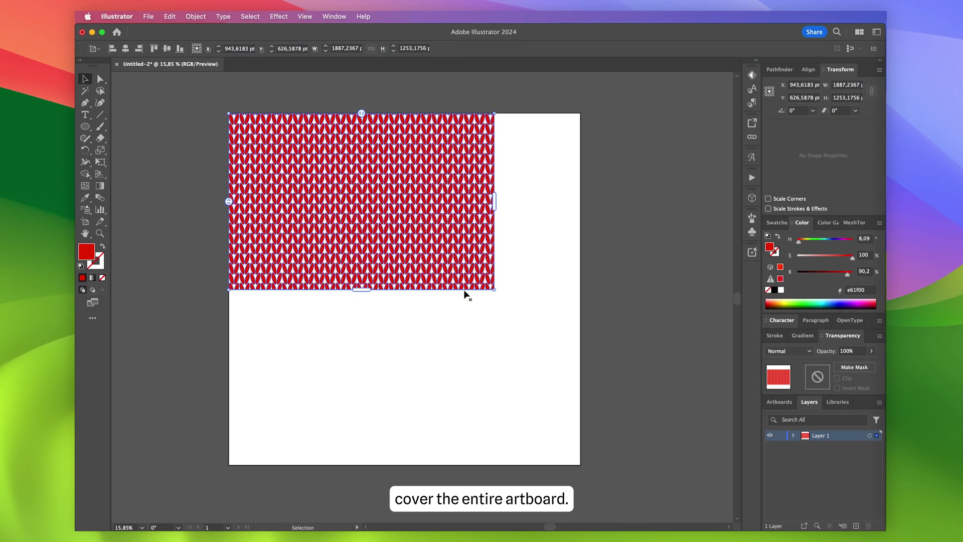
pyautogui.moveTo(361, 284); pyautogui.dragTo(356, 459)
pyautogui.moveTo(490, 283); pyautogui.dragTo(575, 282)
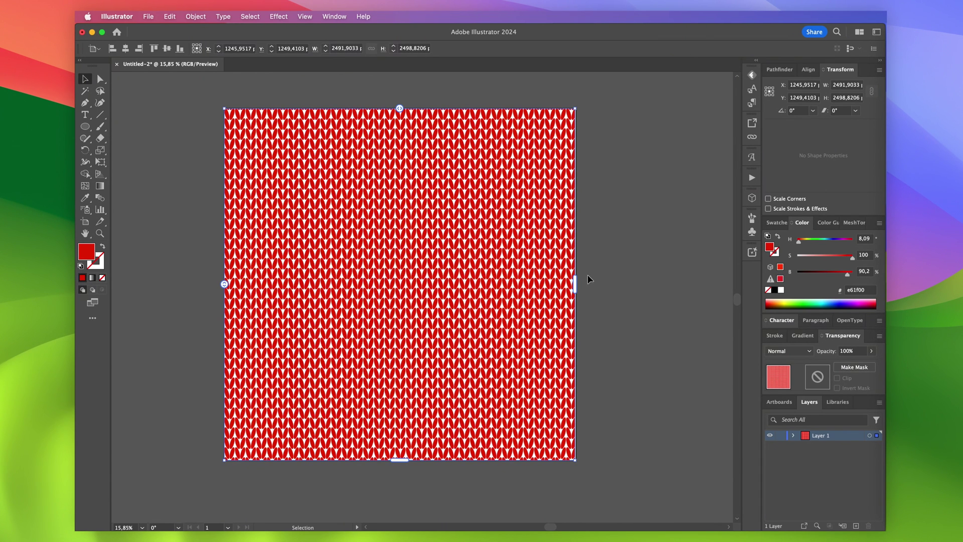
# Expand the repeat grid with Object and Fill enabled
pyautogui.click(193, 16)
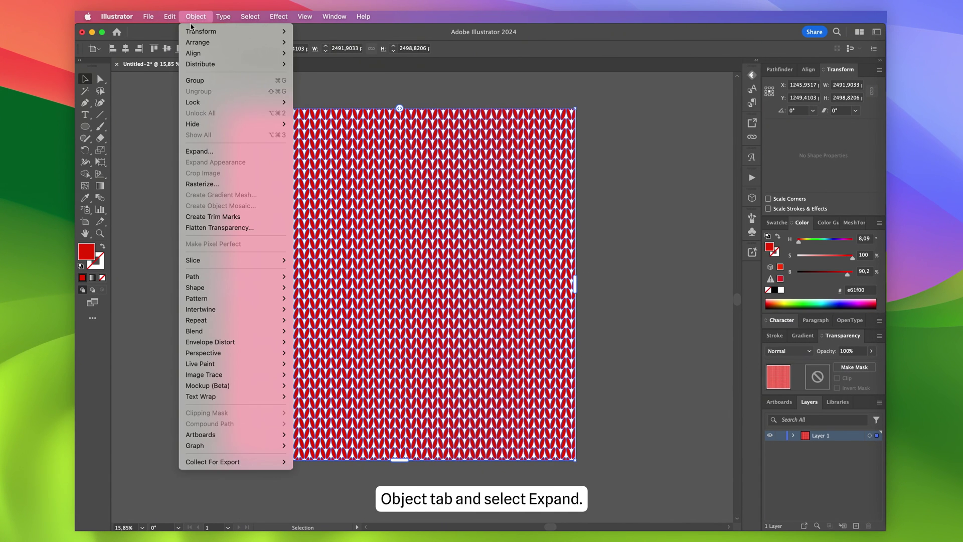
pyautogui.click(211, 151)
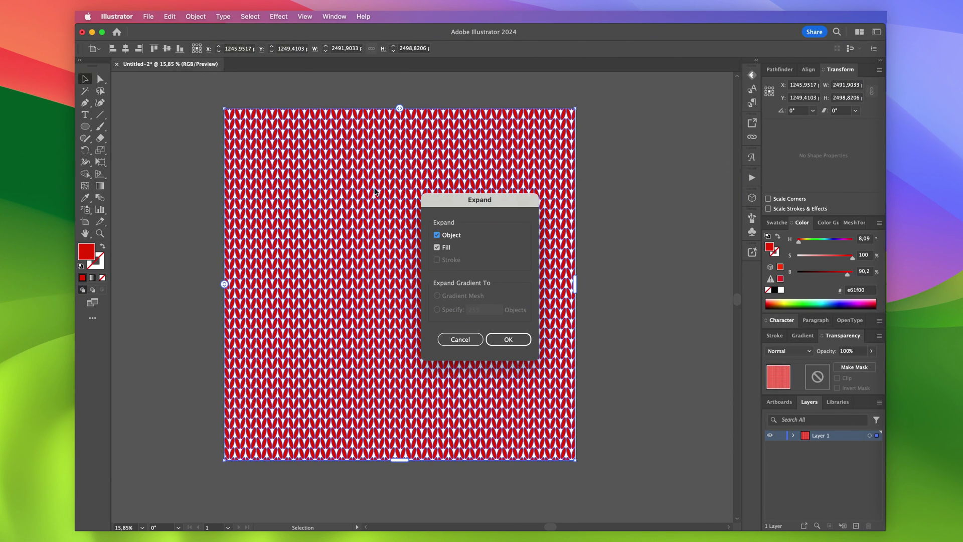
pyautogui.click(505, 341)
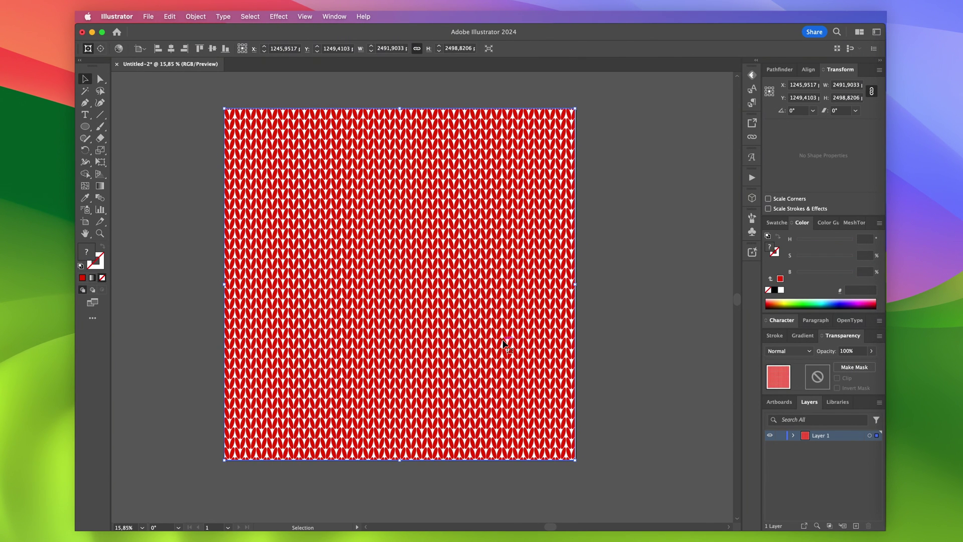
# Release the clipping mask from the expanded pattern and delete the leftover mask shape
pyautogui.rightClick(468, 284)
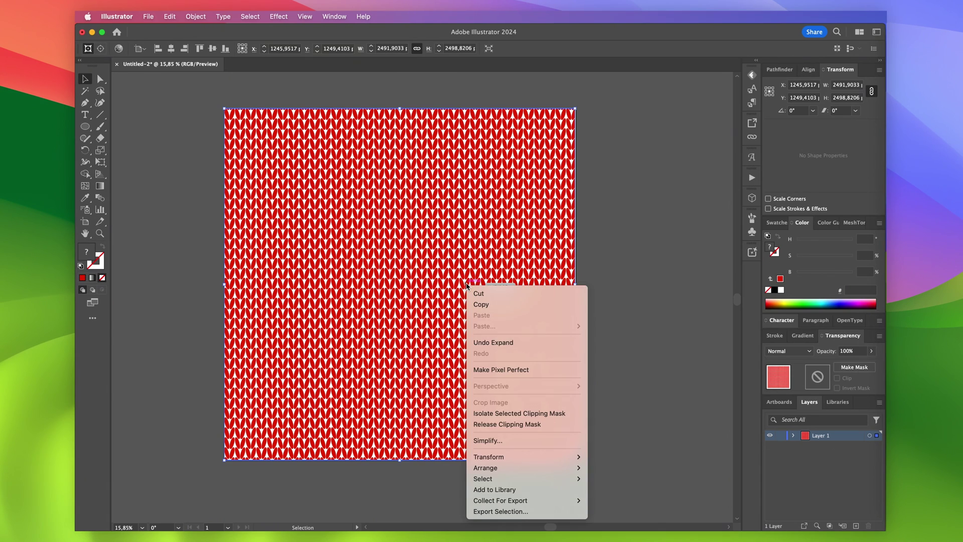
pyautogui.click(503, 424)
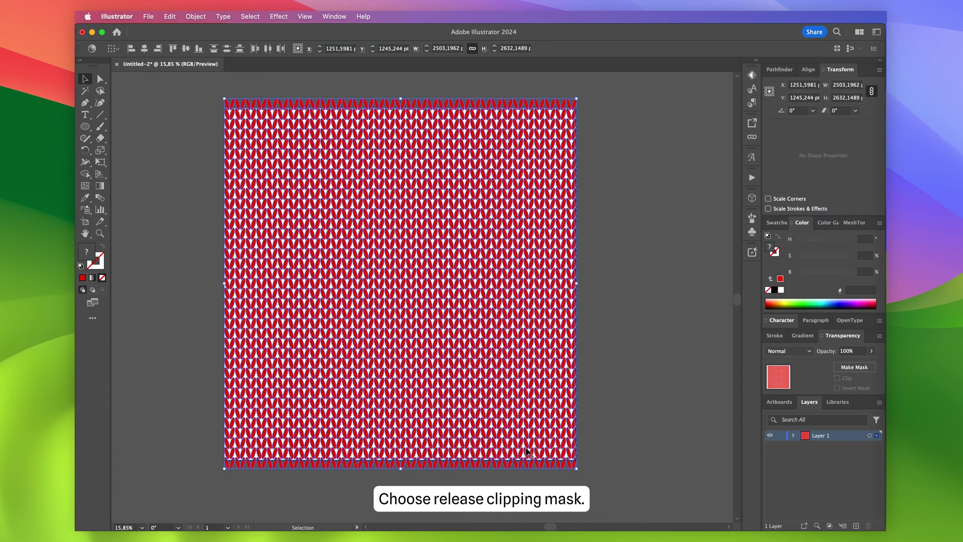
pyautogui.click(600, 171)
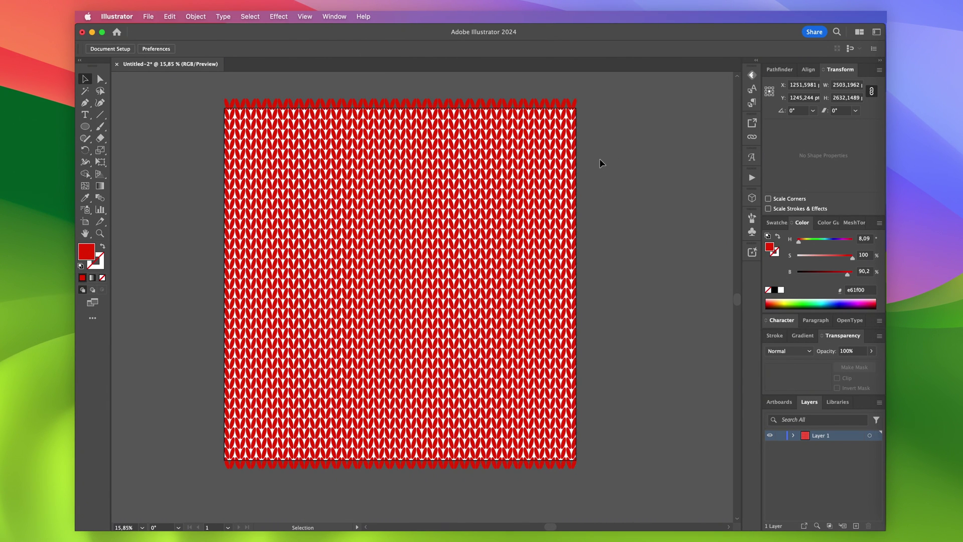
pyautogui.click(555, 112)
pyautogui.press('Delete')
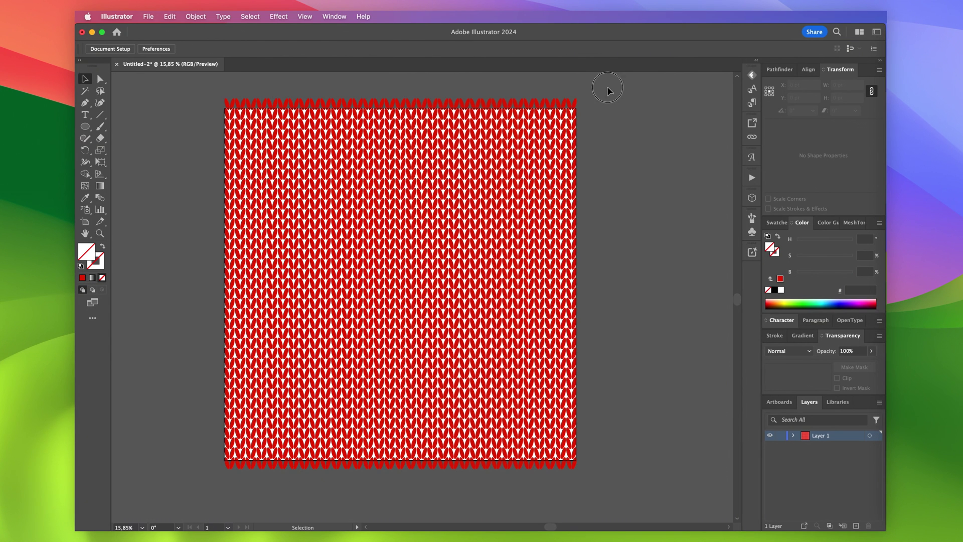
# Ungroup the stitch pattern and delete the extra row overhanging the artboard's lower edge
pyautogui.click(228, 467)
pyautogui.rightClick(286, 430)
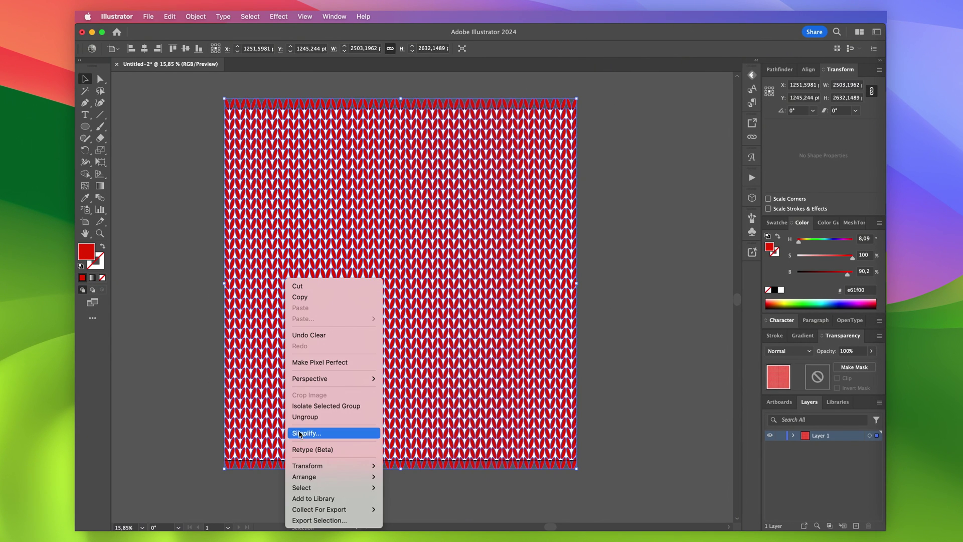
pyautogui.click(307, 417)
pyautogui.click(602, 485)
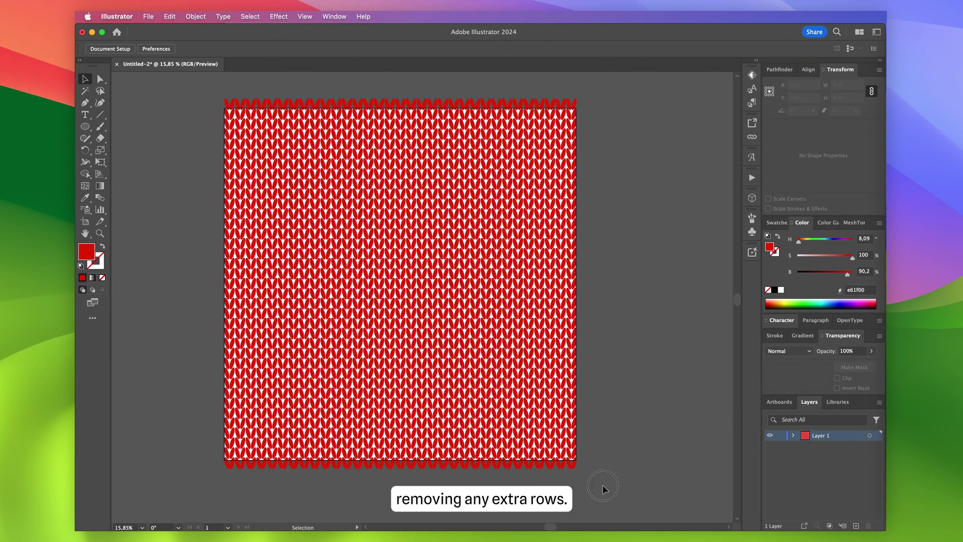
pyautogui.click(227, 468)
pyautogui.press('Delete')
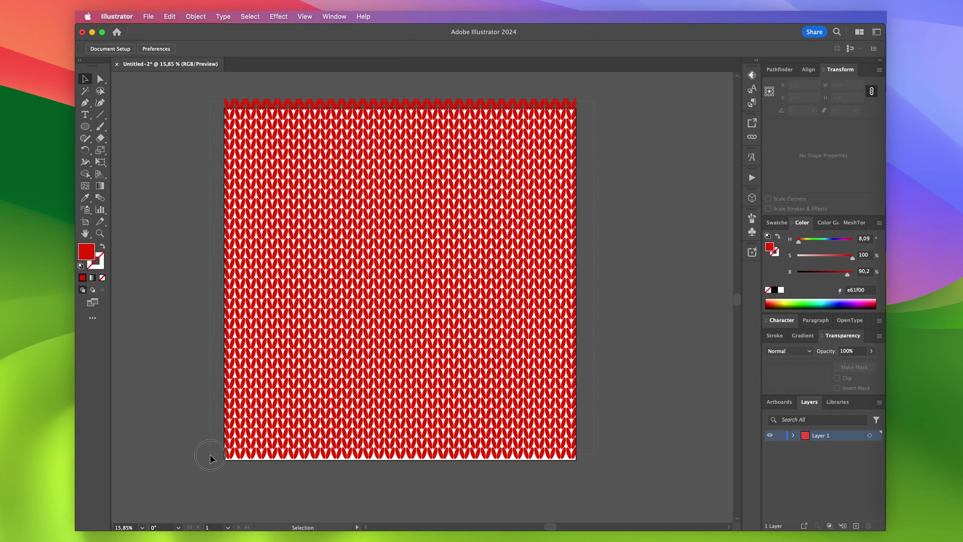
# Select the whole stitch pattern and scale it from its upper-right corner to match the artboard's 2500 pt width
pyautogui.press('super+a')
pyautogui.scroll(5, 212, 471)
pyautogui.moveTo(291, 393); pyautogui.dragTo(282, 398)
pyautogui.scroll(-4, 283, 397)
pyautogui.scroll(8, 422, 296)
pyautogui.hscroll(7, 422, 297)
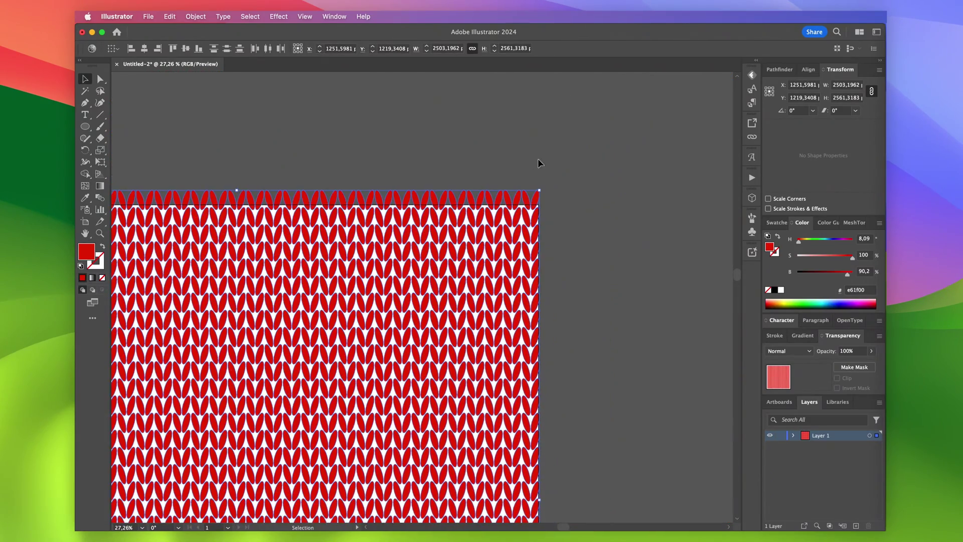
pyautogui.scroll(4, 537, 173)
pyautogui.moveTo(543, 236); pyautogui.dragTo(548, 241)
pyautogui.scroll(-4, 548, 241)
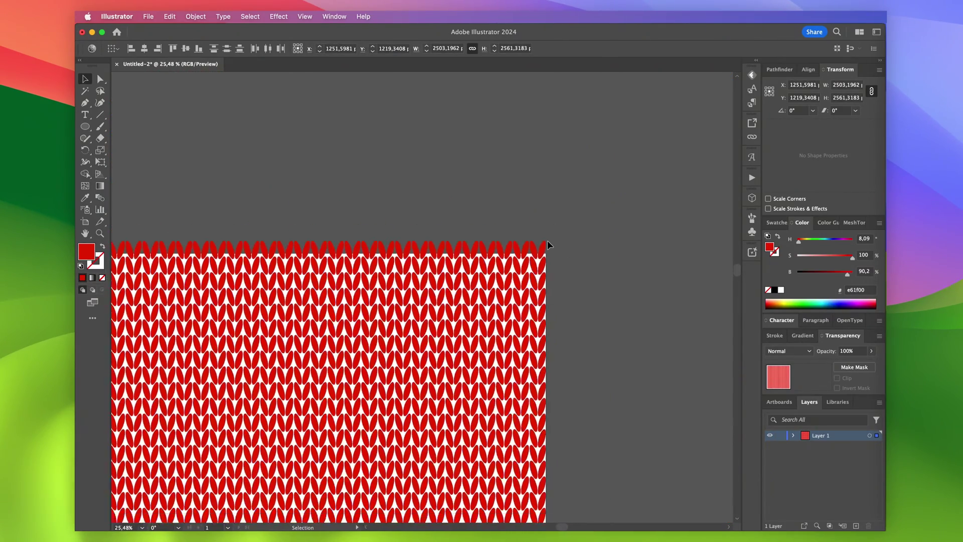
# Delete the extra row of stitches overhanging the artboard's upper edge
pyautogui.scroll(-4, 548, 245)
pyautogui.click(431, 243)
pyautogui.moveTo(311, 245); pyautogui.dragTo(310, 246)
pyautogui.press('Delete')
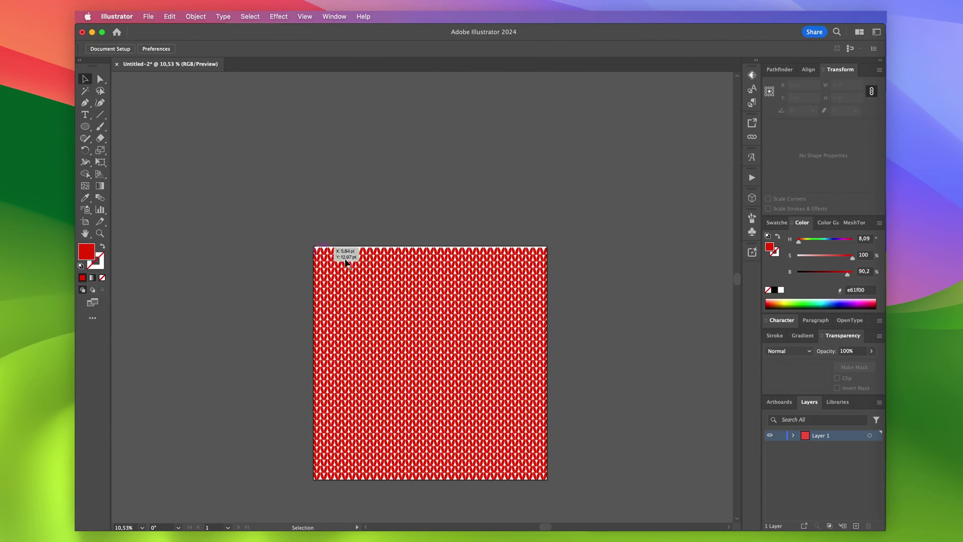
# Resize all remaining stitches to 2500 by 2500 pt so the pattern fills the artboard exactly
pyautogui.click(353, 441)
pyautogui.scroll(8, 571, 244)
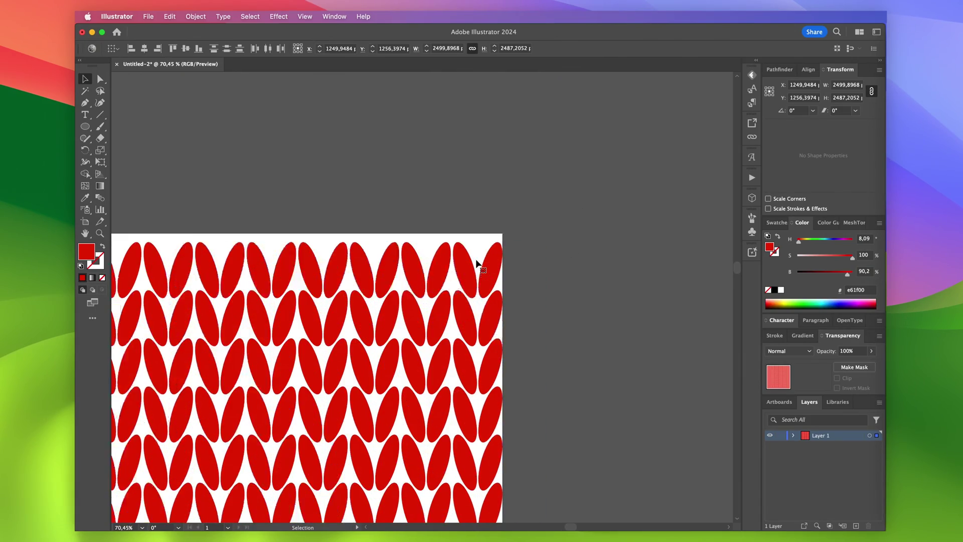
pyautogui.moveTo(505, 229); pyautogui.dragTo(507, 230)
pyautogui.scroll(-7, 511, 273)
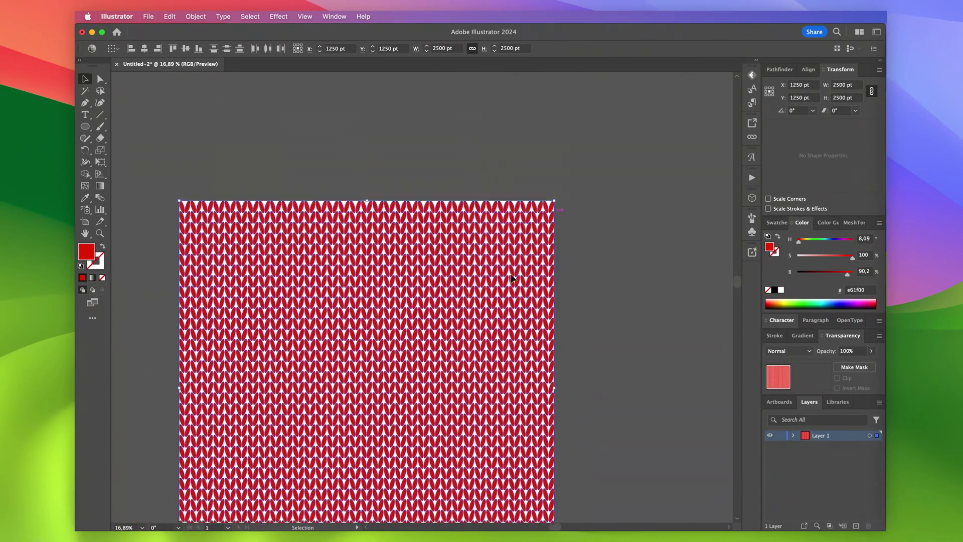
pyautogui.scroll(-1, 508, 287)
pyautogui.scroll(2, 509, 291)
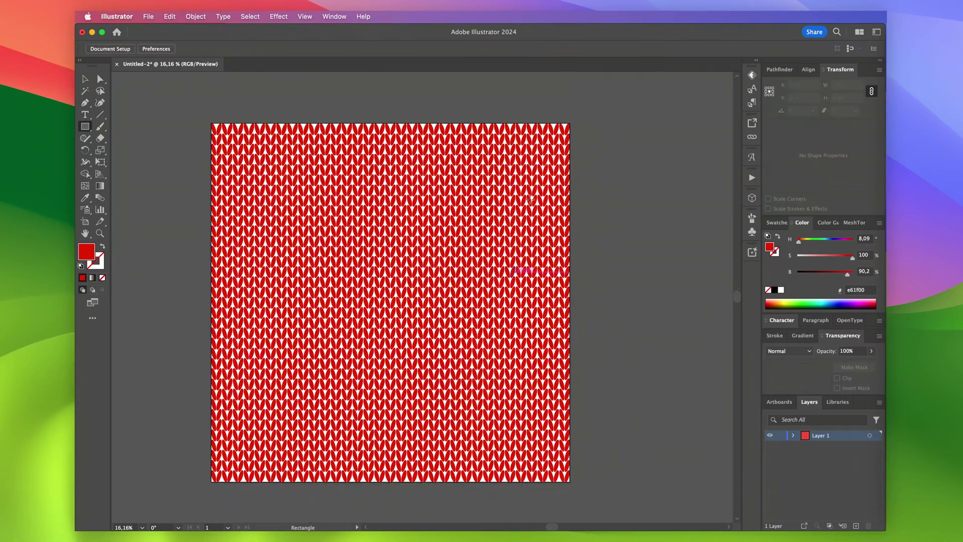
pyautogui.scroll(2, 531, 200)
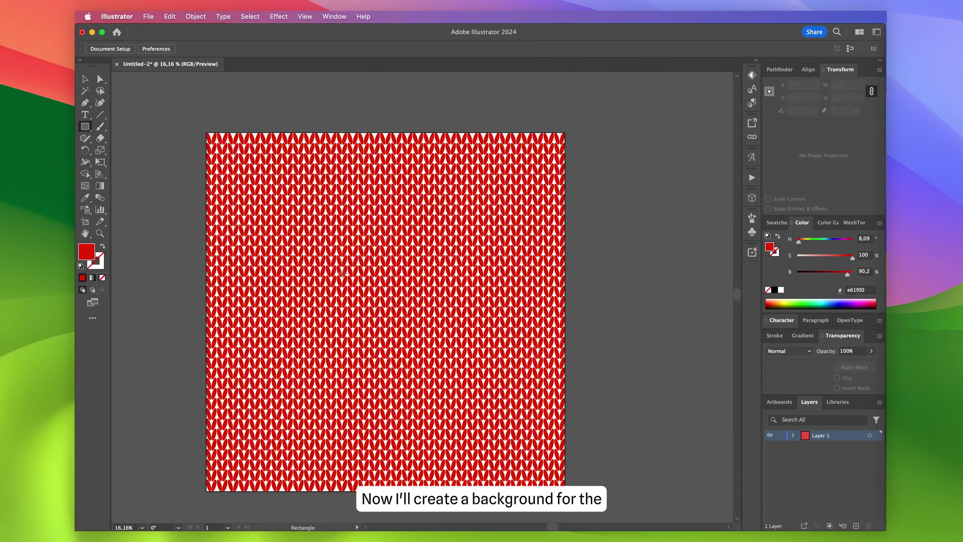
# Create a 2500 by 2500 pt rectangle and center it horizontally and vertically on the artboard
pyautogui.click(344, 275)
pyautogui.write('2500')
pyautogui.press('Tab')
pyautogui.write('2500')
pyautogui.press('Return')
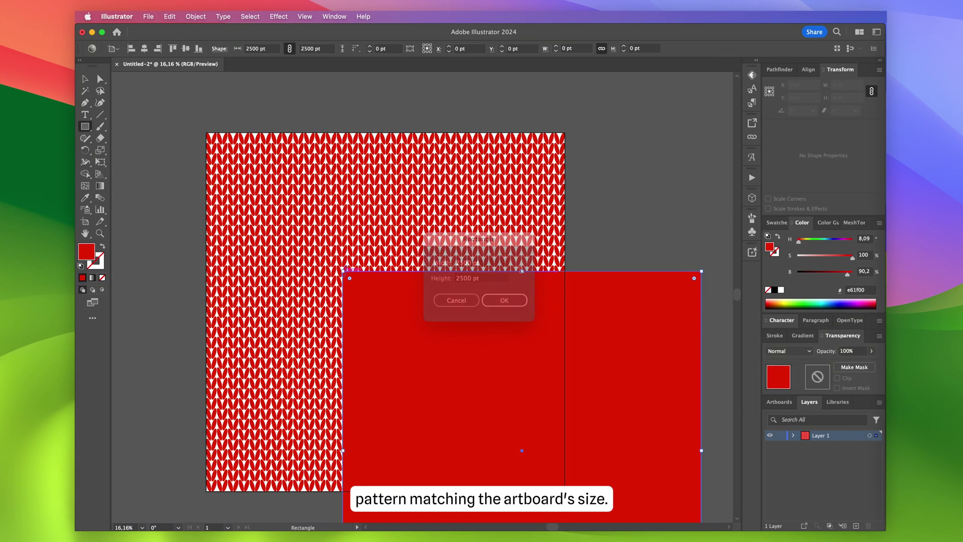
pyautogui.click(144, 49)
pyautogui.click(185, 49)
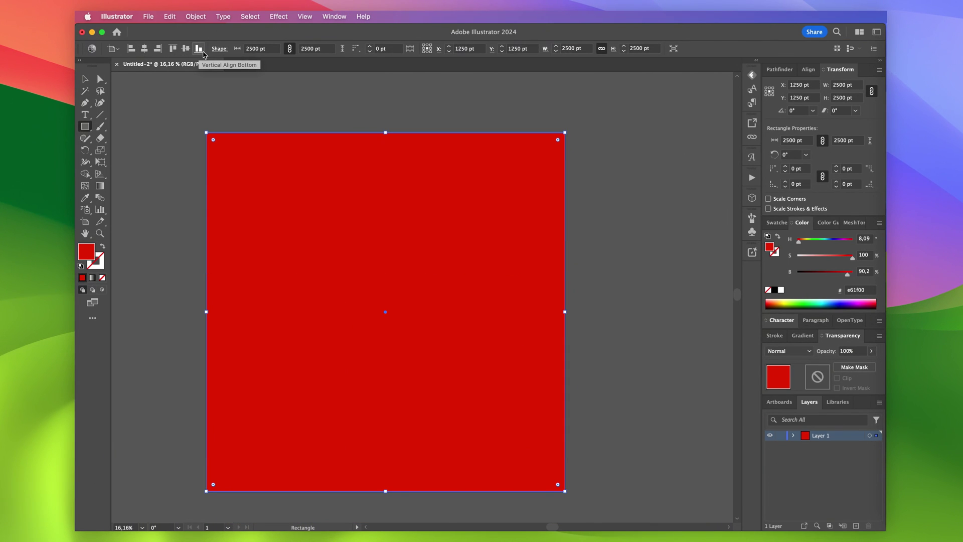
# Send the rectangle behind the stitches and darken its fill to brightness 45.1% (#731000)
pyautogui.click(813, 273)
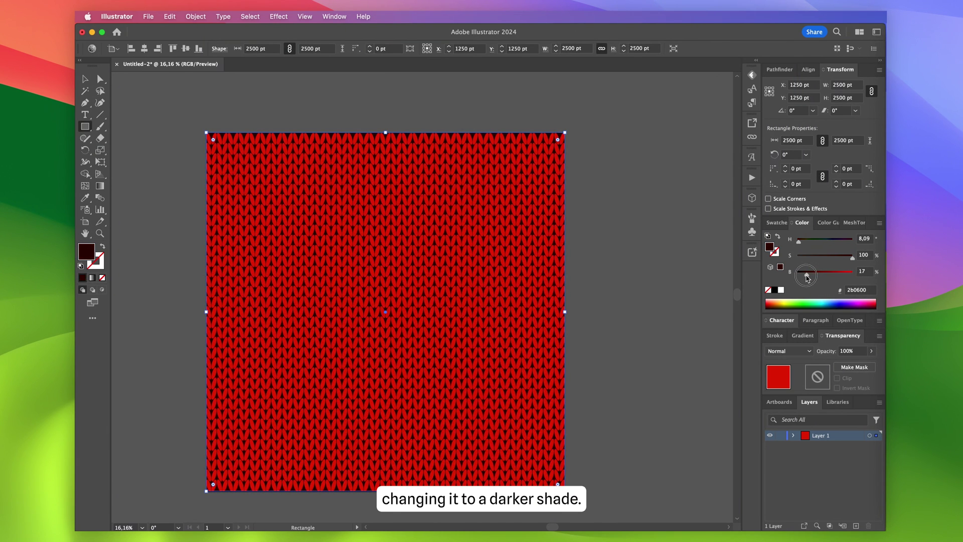
pyautogui.moveTo(806, 276); pyautogui.dragTo(806, 276)
pyautogui.click(816, 275)
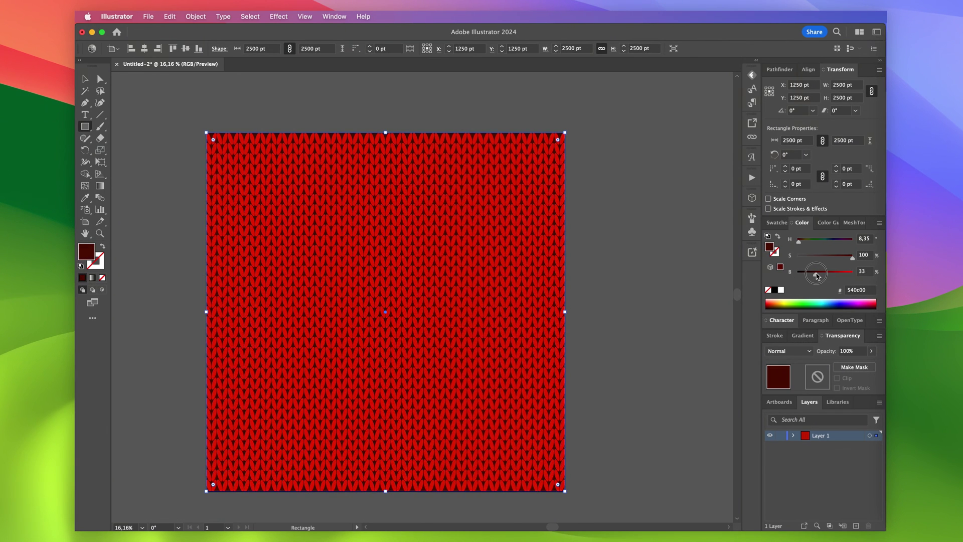
pyautogui.moveTo(821, 276); pyautogui.dragTo(824, 276)
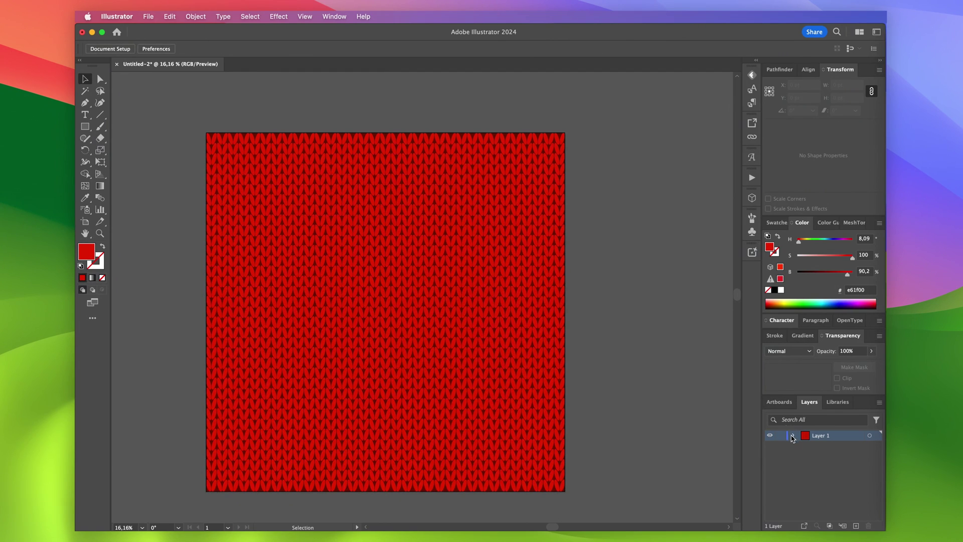
# Lock the dark red background rectangle at the bottom of Layer 1's object list
pyautogui.click(792, 437)
pyautogui.scroll(-1, 820, 465)
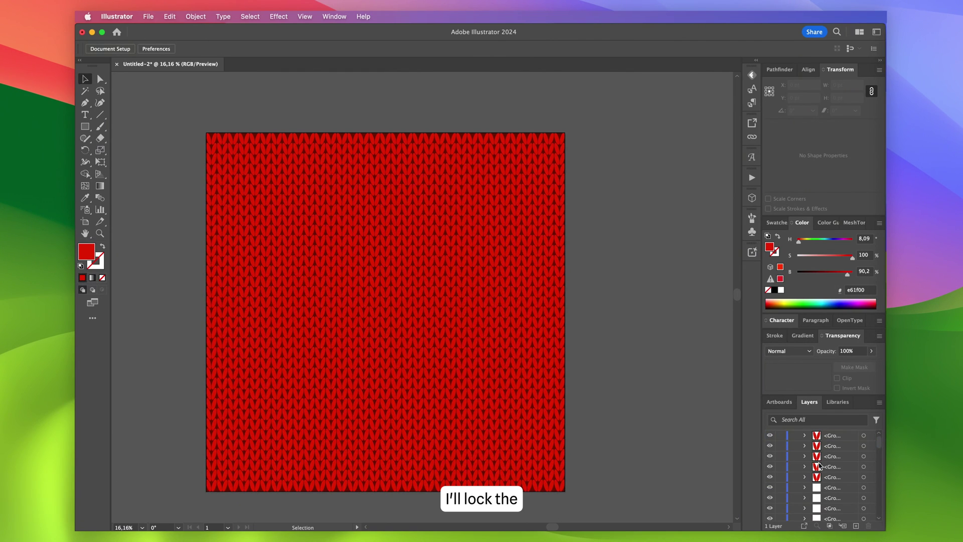
pyautogui.scroll(-1, 820, 465)
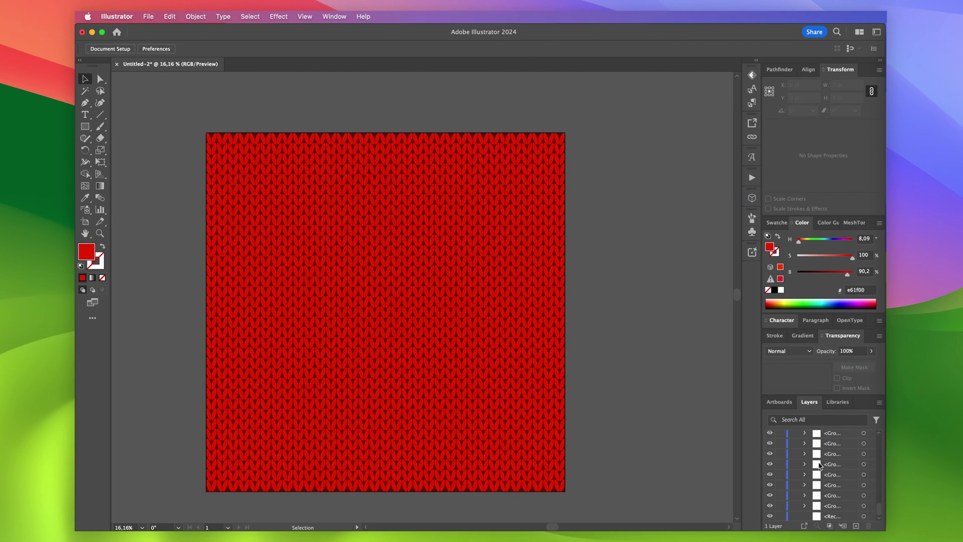
pyautogui.click(780, 516)
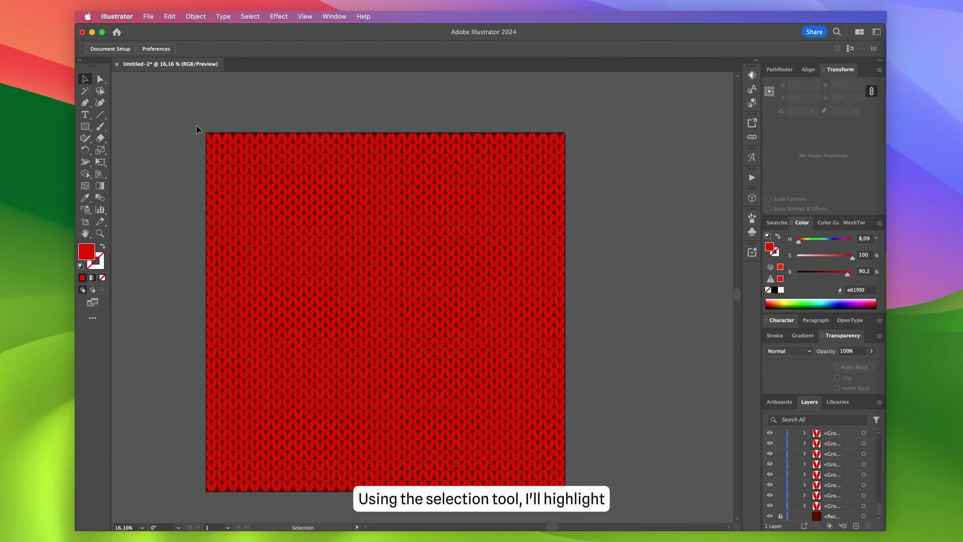
# Select the uppermost five rows of stitches and recolor them off-white with hue 30, saturation 5.83% and brightness 94.12% (#f0e9e2)
pyautogui.moveTo(199, 124); pyautogui.dragTo(365, 127)
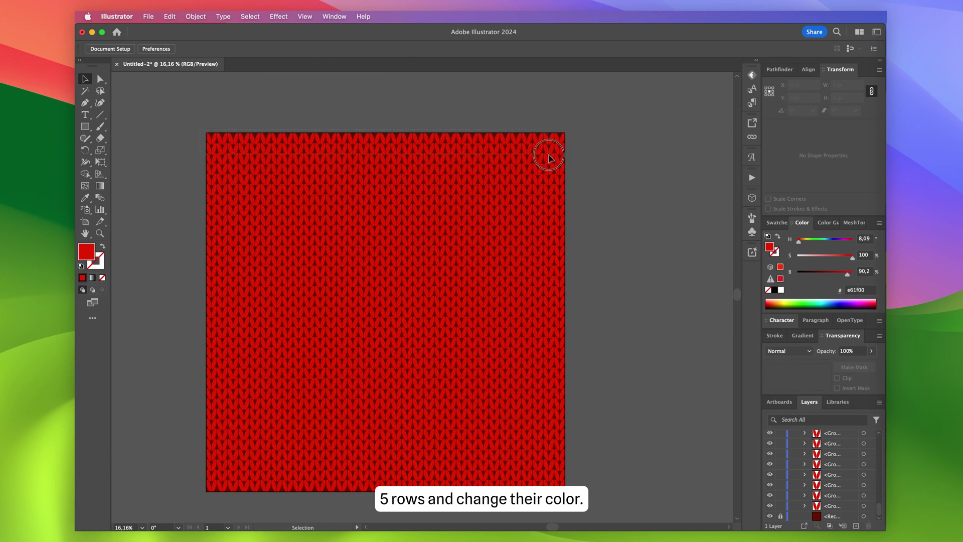
pyautogui.moveTo(568, 176); pyautogui.dragTo(569, 182)
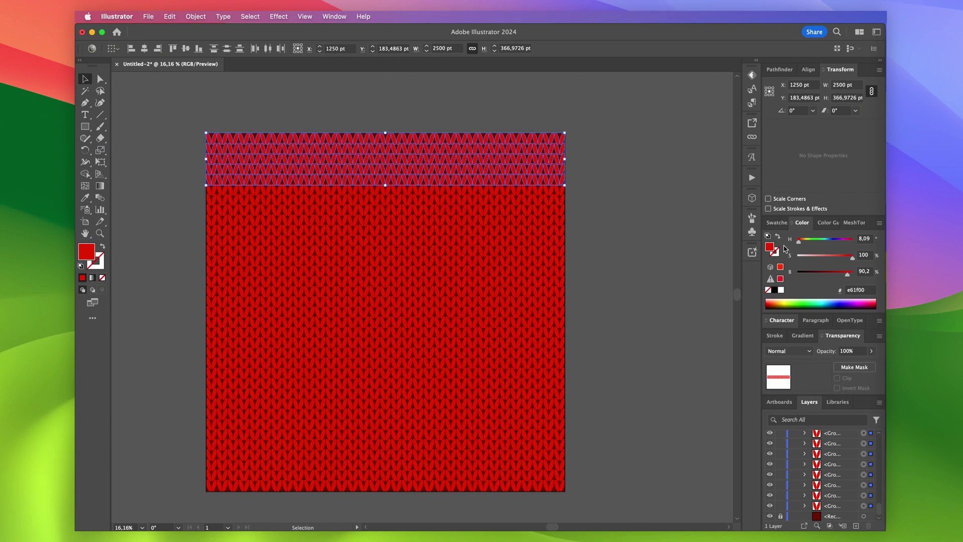
pyautogui.moveTo(812, 244)
pyautogui.mouseDown()
pyautogui.moveTo(832, 244)
pyautogui.moveTo(806, 243)
pyautogui.mouseUp()
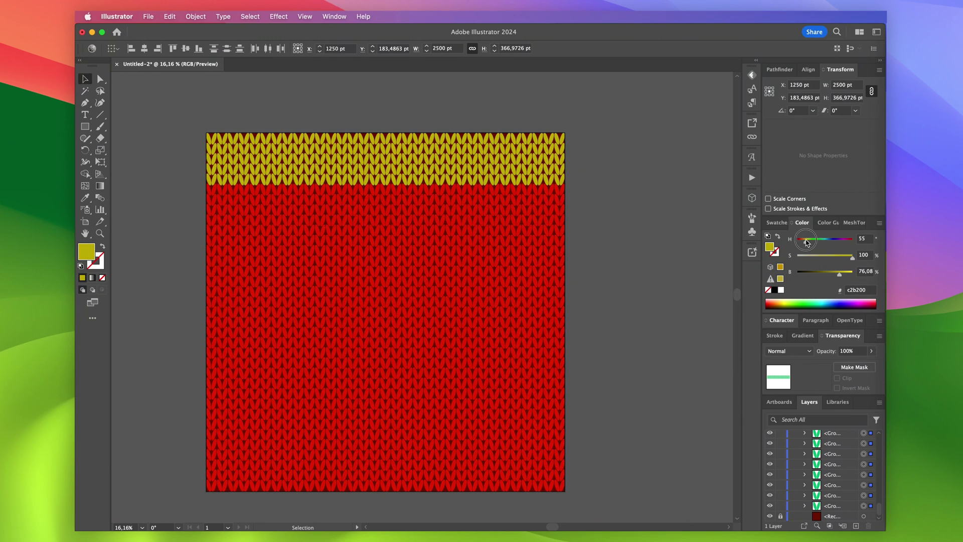
pyautogui.click(808, 257)
pyautogui.moveTo(839, 274); pyautogui.dragTo(849, 273)
pyautogui.moveTo(808, 242); pyautogui.dragTo(802, 260)
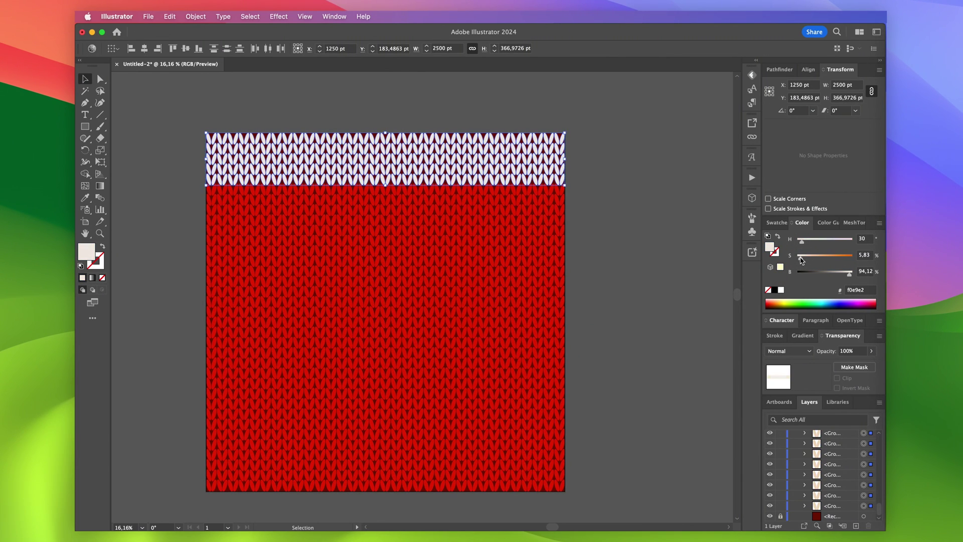
pyautogui.click(620, 202)
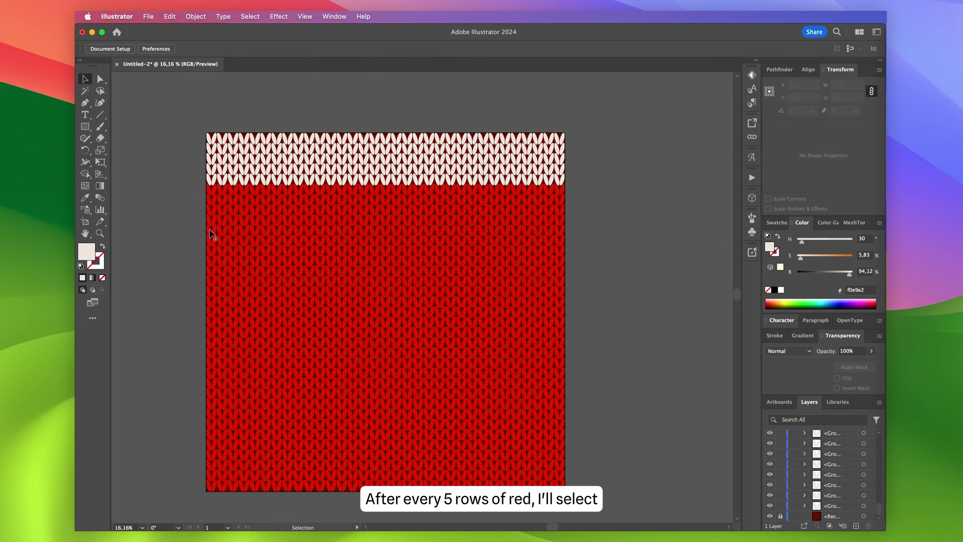
# Select the five rows that follow the first five red rows and apply the off-white stripe's color with the Eyedropper
pyautogui.moveTo(200, 243); pyautogui.dragTo(241, 245)
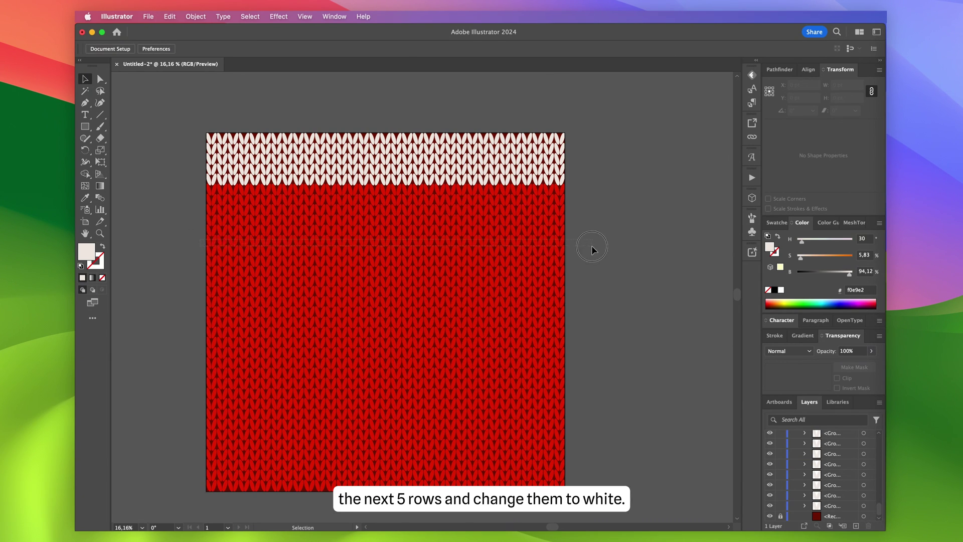
pyautogui.moveTo(591, 267); pyautogui.dragTo(594, 281)
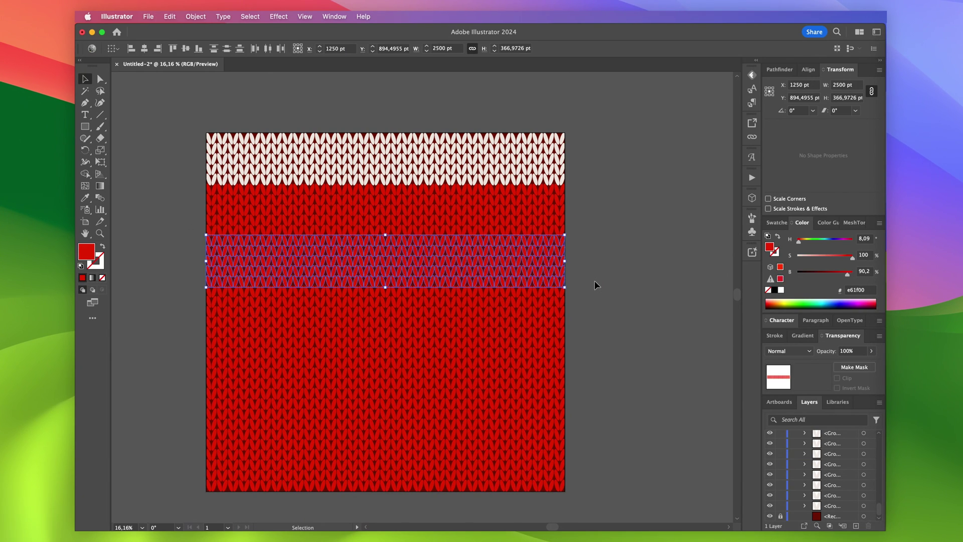
pyautogui.press('i')
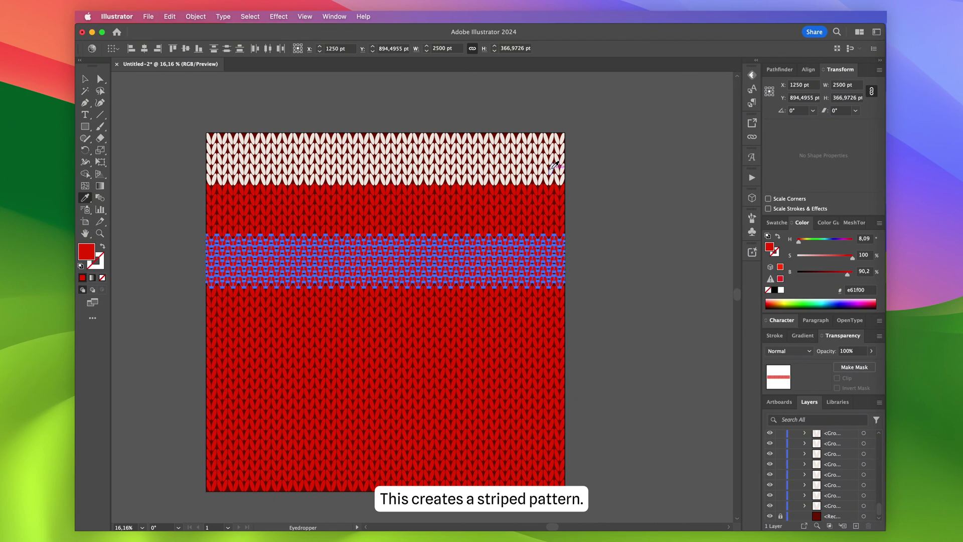
pyautogui.click(553, 167)
pyautogui.press('v')
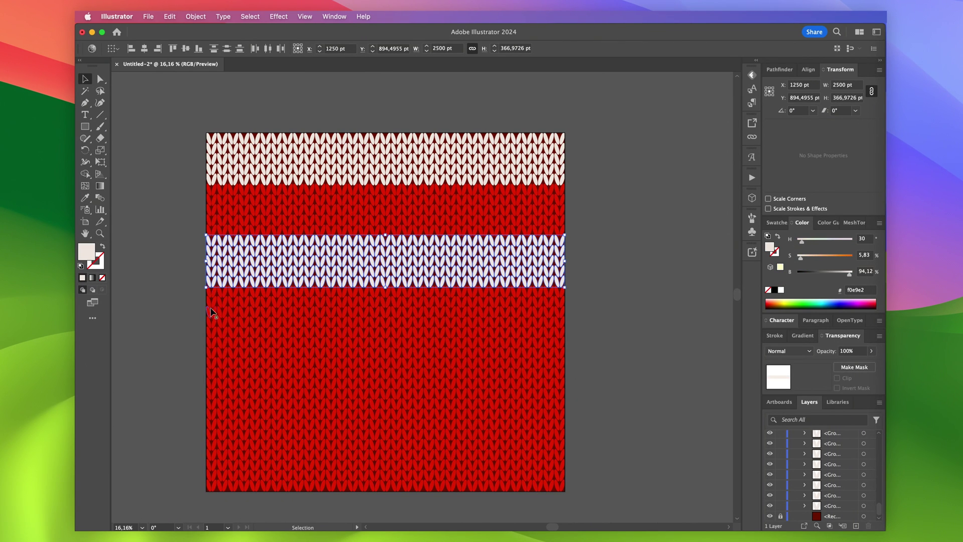
# Continue the alternating five-row stripes down to the artboard's lower edge, sampling off-white for the third and fourth light stripes
pyautogui.press('super+d')
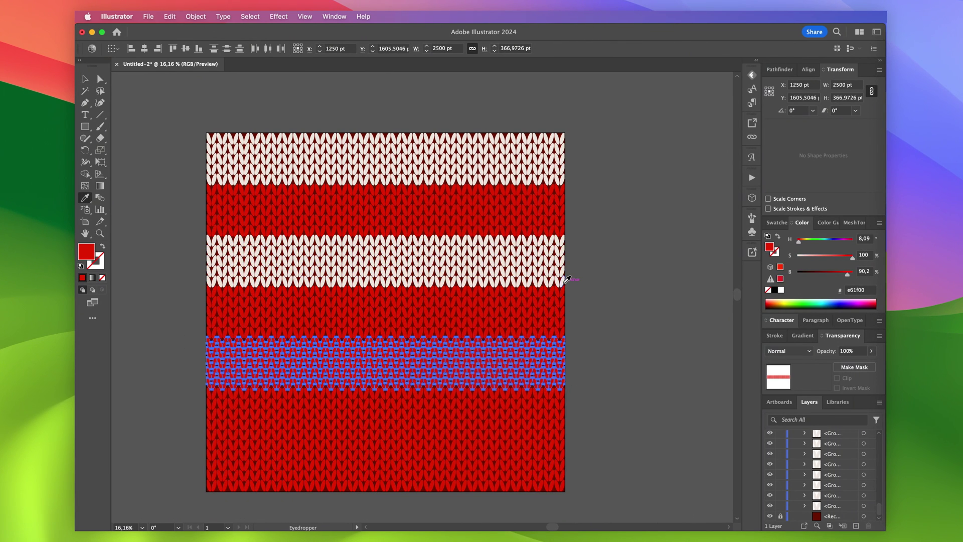
pyautogui.moveTo(584, 484); pyautogui.dragTo(584, 483)
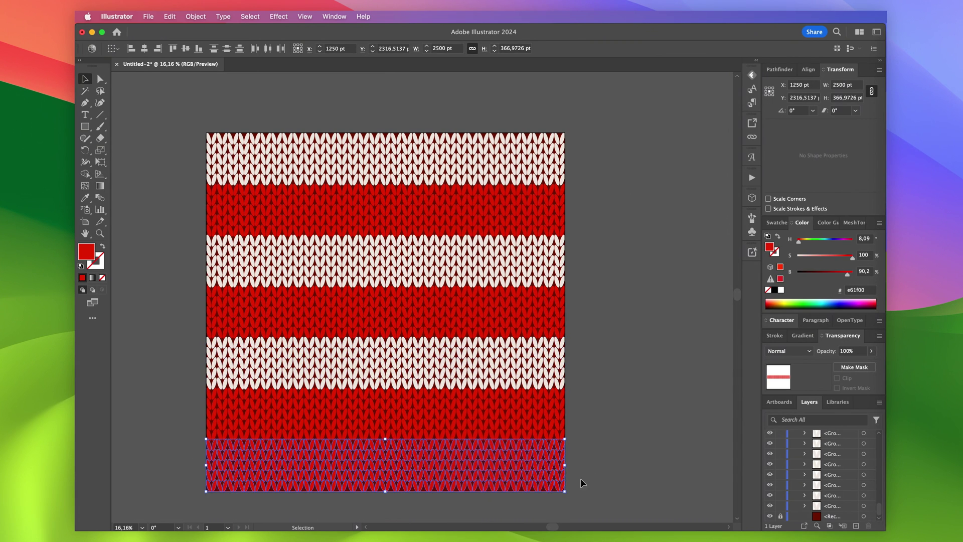
pyautogui.press('i')
pyautogui.click(565, 381)
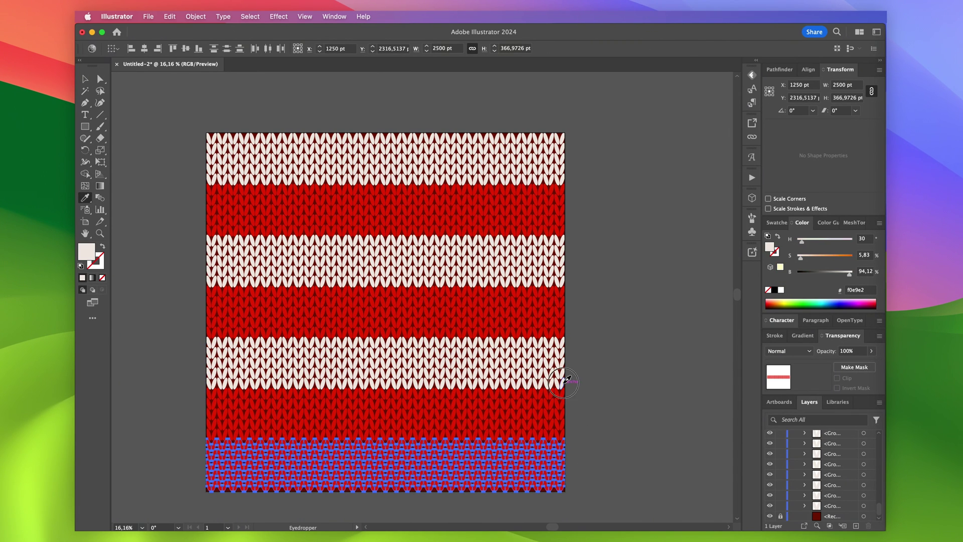
pyautogui.press('v')
pyautogui.click(591, 387)
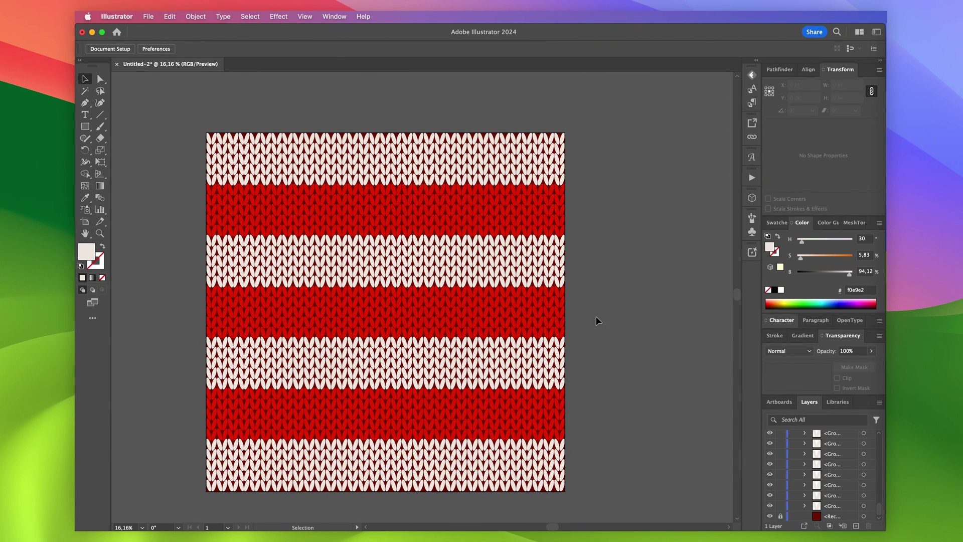
# Select repeating stepped peaks of stitches across the lower two rows of the first off-white stripe and recolor them red with the Eyedropper
pyautogui.click(213, 183)
pyautogui.scroll(3, 229, 170)
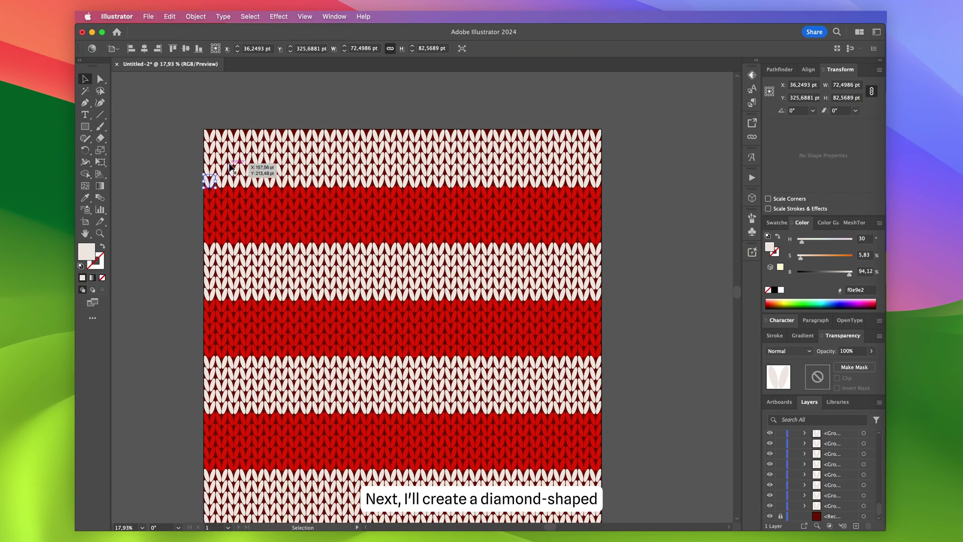
pyautogui.keyDown('shift'); pyautogui.click(217, 192); pyautogui.keyUp('shift')
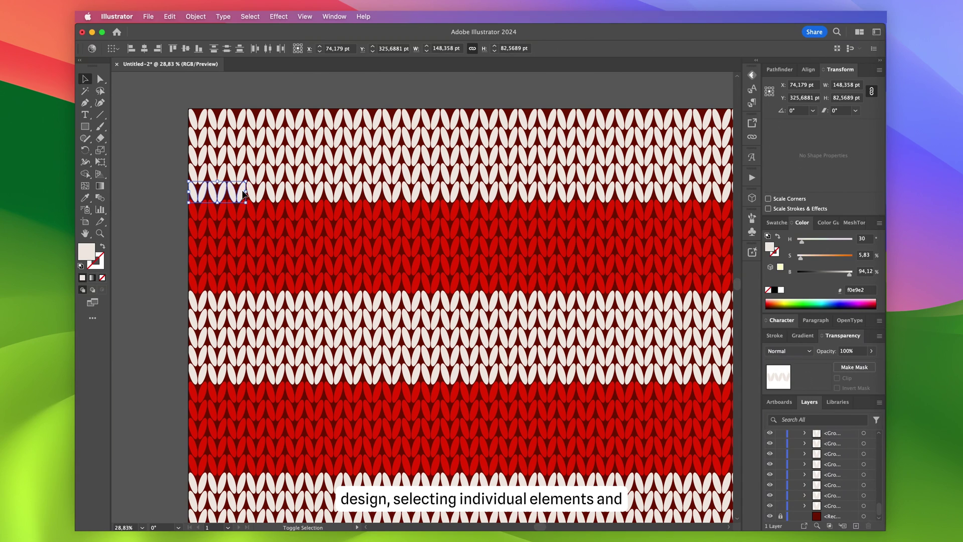
pyautogui.keyDown('shift'); pyautogui.click(224, 175); pyautogui.keyUp('shift')
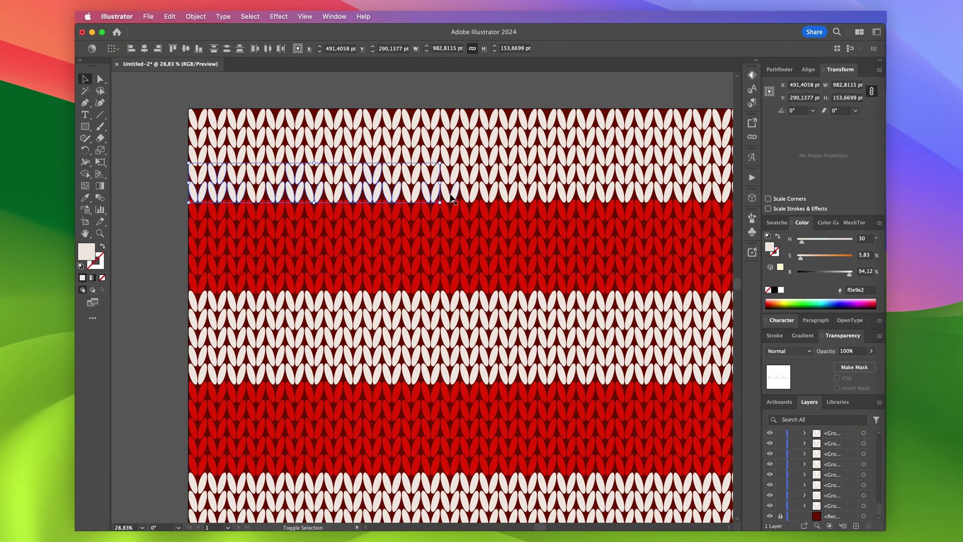
pyautogui.keyDown('shift'); pyautogui.click(535, 196); pyautogui.keyUp('shift')
pyautogui.keyDown('shift'); pyautogui.click(551, 195); pyautogui.keyUp('shift')
pyautogui.keyDown('shift'); pyautogui.click(532, 176); pyautogui.keyUp('shift')
pyautogui.hscroll(3, 532, 176)
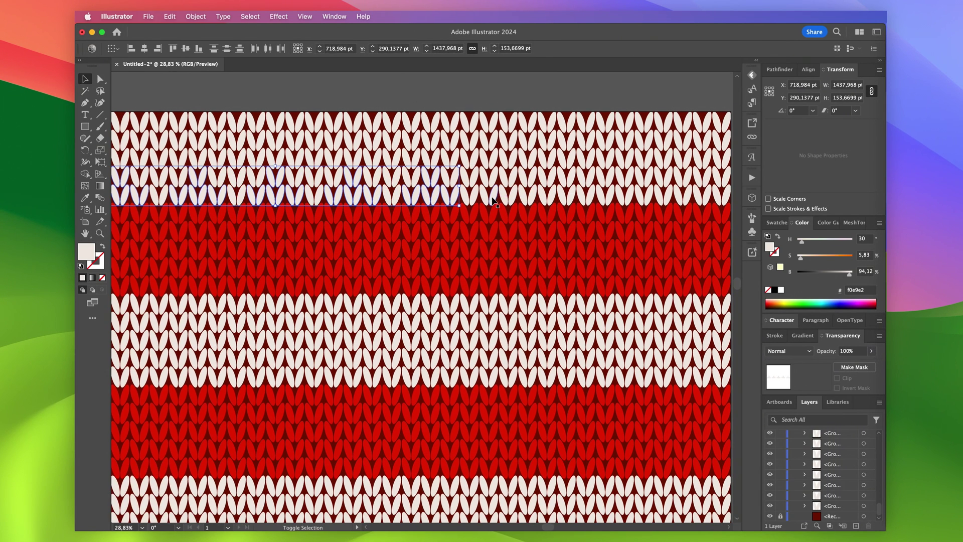
pyautogui.keyDown('shift'); pyautogui.click(599, 199); pyautogui.keyUp('shift')
pyautogui.keyDown('shift'); pyautogui.click(589, 196); pyautogui.keyUp('shift')
pyautogui.keyDown('shift'); pyautogui.click(587, 177); pyautogui.keyUp('shift')
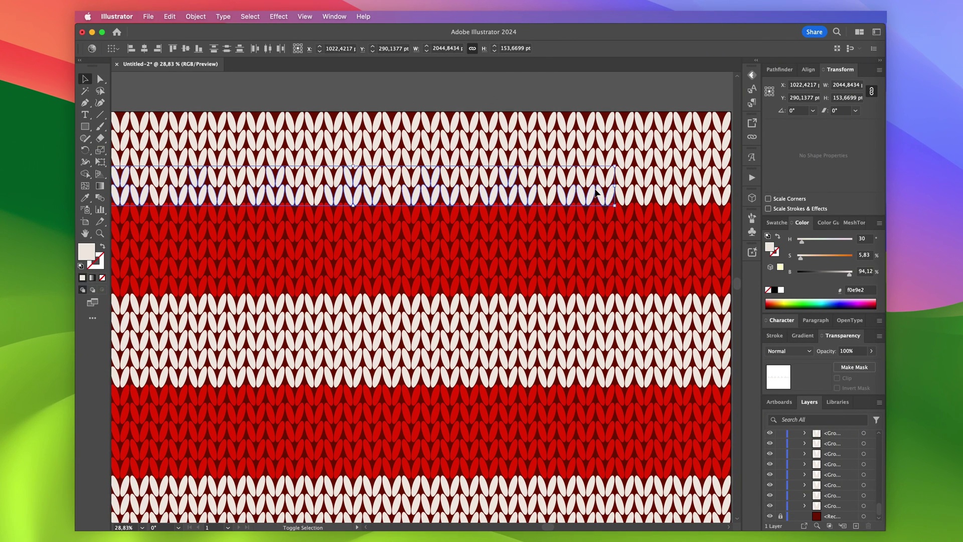
pyautogui.hscroll(3, 587, 177)
pyautogui.keyDown('shift'); pyautogui.click(565, 187); pyautogui.keyUp('shift')
pyautogui.moveTo(642, 190); pyautogui.dragTo(643, 190)
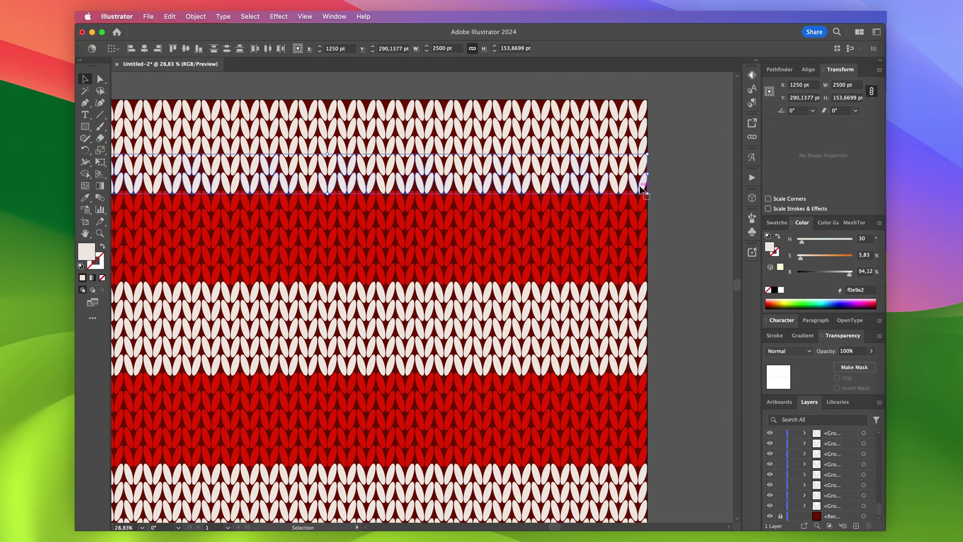
pyautogui.press('i')
pyautogui.click(644, 202)
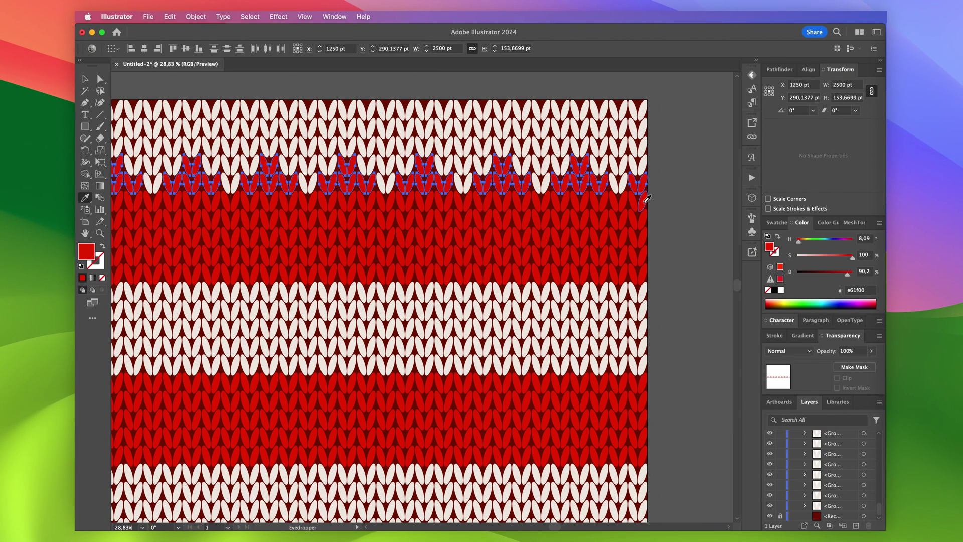
# Recolor the first stepped peak and the left edge stitch in the lower two rows of the first red stripe off-white with the Eyedropper
pyautogui.scroll(-3, 644, 202)
pyautogui.press('v')
pyautogui.click(655, 207)
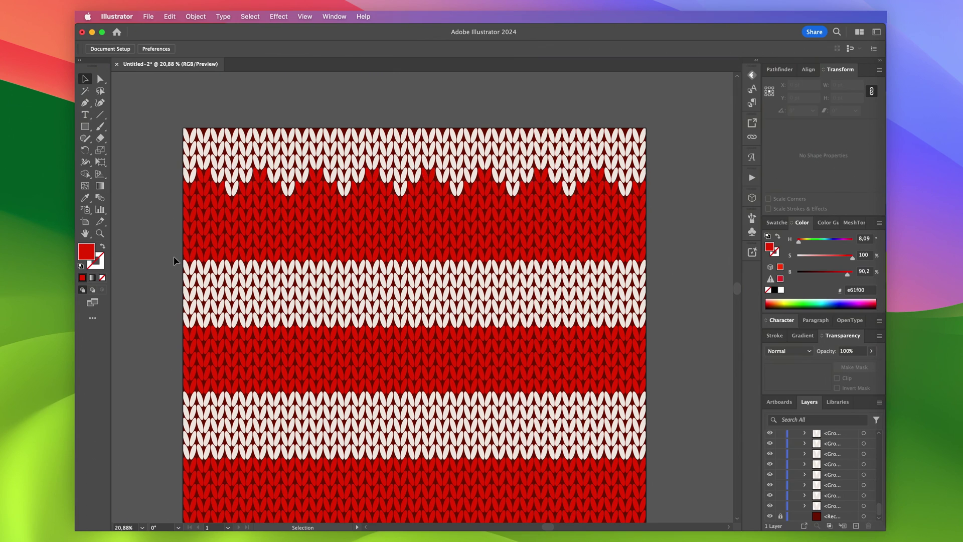
pyautogui.click(231, 246)
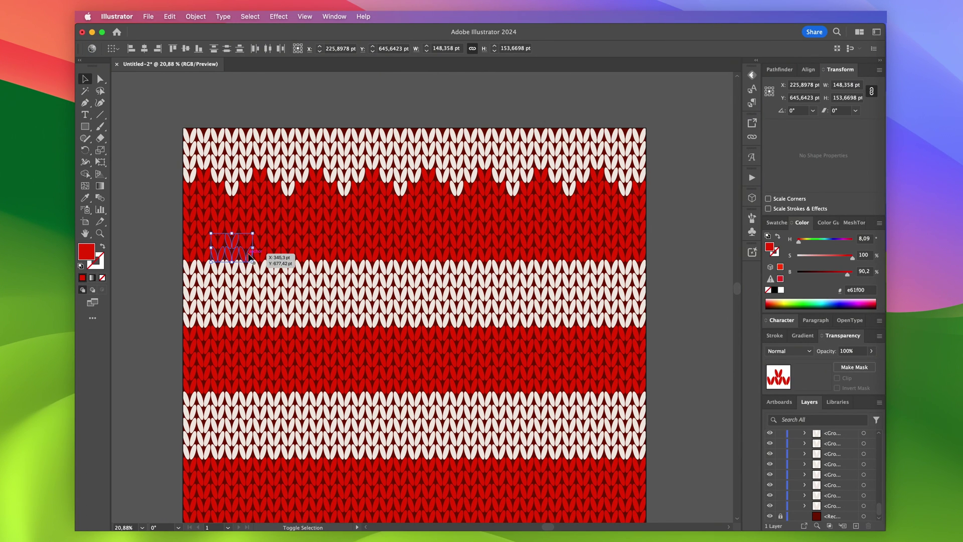
pyautogui.press('i')
pyautogui.click(201, 263)
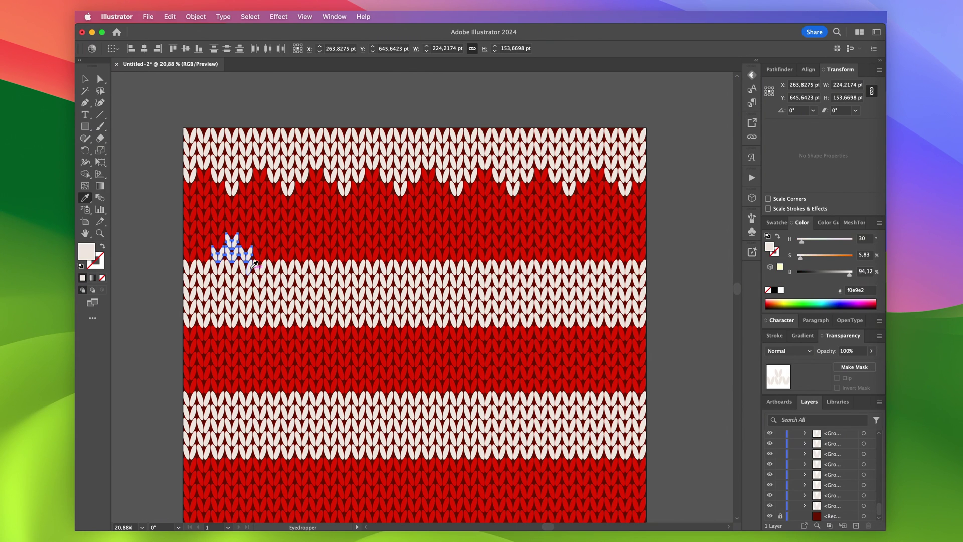
pyautogui.press('v')
pyautogui.click(190, 254)
pyautogui.press('i')
pyautogui.click(232, 257)
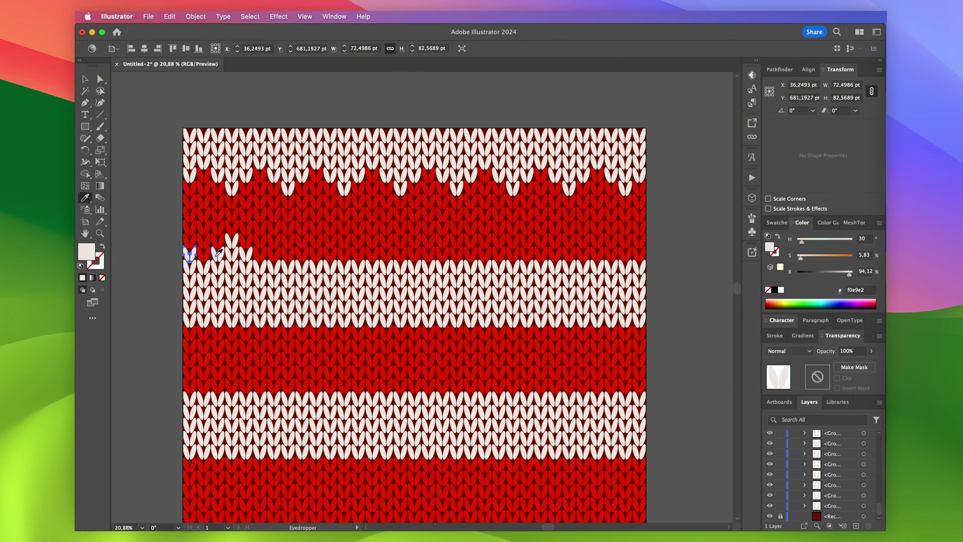
# Select the remaining repeating stepped peaks along the first red stripe's lower two rows and sample the off-white color onto them
pyautogui.press('v')
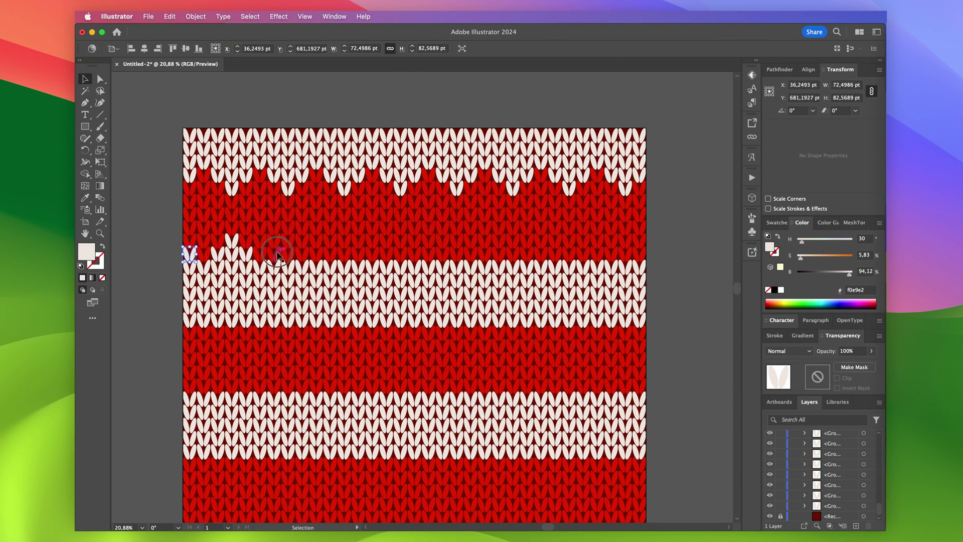
pyautogui.click(277, 255)
pyautogui.keyDown('shift'); pyautogui.click(291, 255); pyautogui.keyUp('shift')
pyautogui.keyDown('shift'); pyautogui.click(304, 254); pyautogui.keyUp('shift')
pyautogui.keyDown('shift'); pyautogui.click(291, 242); pyautogui.keyUp('shift')
pyautogui.scroll(3, 291, 241)
pyautogui.keyDown('shift'); pyautogui.click(363, 265); pyautogui.keyUp('shift')
pyautogui.moveTo(379, 273); pyautogui.dragTo(565, 248)
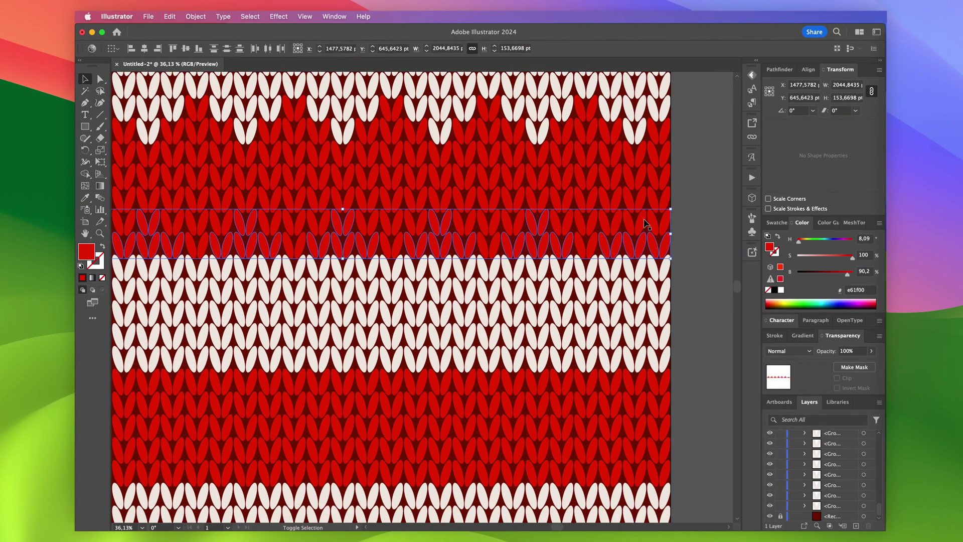
pyautogui.keyDown('shift'); pyautogui.click(644, 220); pyautogui.keyUp('shift')
pyautogui.press('i')
pyautogui.click(642, 270)
pyautogui.press('v')
pyautogui.scroll(-3, 642, 269)
pyautogui.click(690, 291)
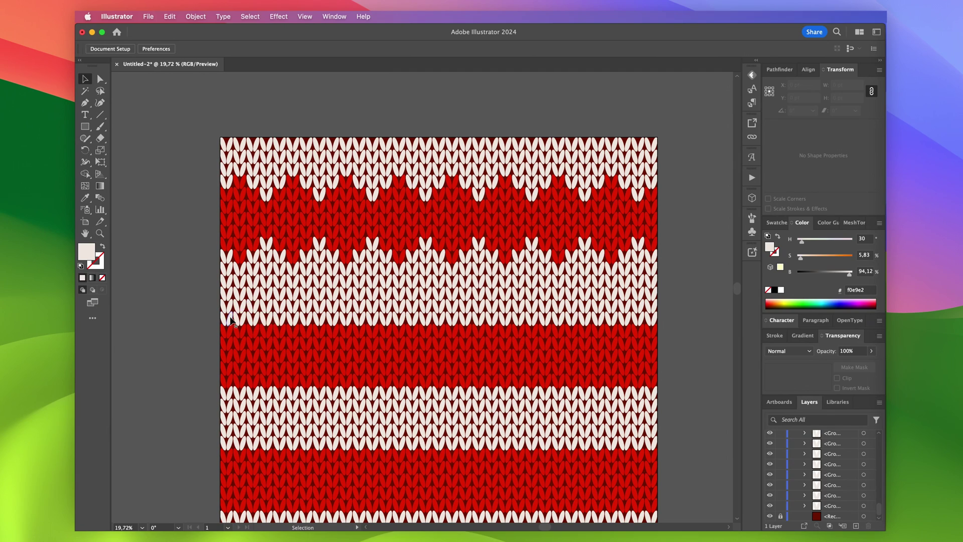
# Recolor stepped peaks red along the second off-white stripe's lower two rows and off-white along the second red stripe's lower two rows
pyautogui.click(228, 316)
pyautogui.keyDown('shift'); pyautogui.click(240, 318); pyautogui.keyUp('shift')
pyautogui.keyDown('shift'); pyautogui.click(252, 317); pyautogui.keyUp('shift')
pyautogui.scroll(3, 242, 306)
pyautogui.keyDown('shift'); pyautogui.click(248, 306); pyautogui.keyUp('shift')
pyautogui.moveTo(358, 333); pyautogui.dragTo(474, 275)
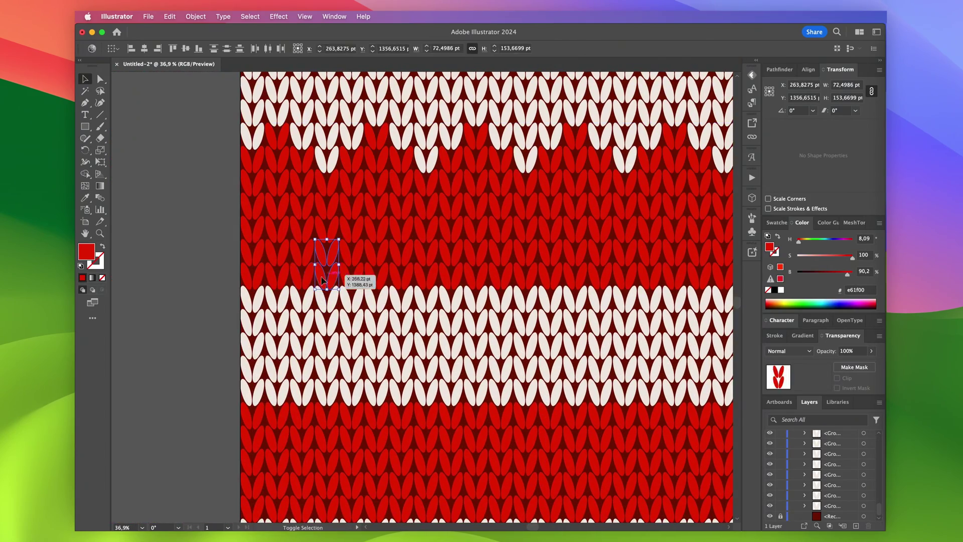
pyautogui.moveTo(323, 269); pyautogui.dragTo(547, 237)
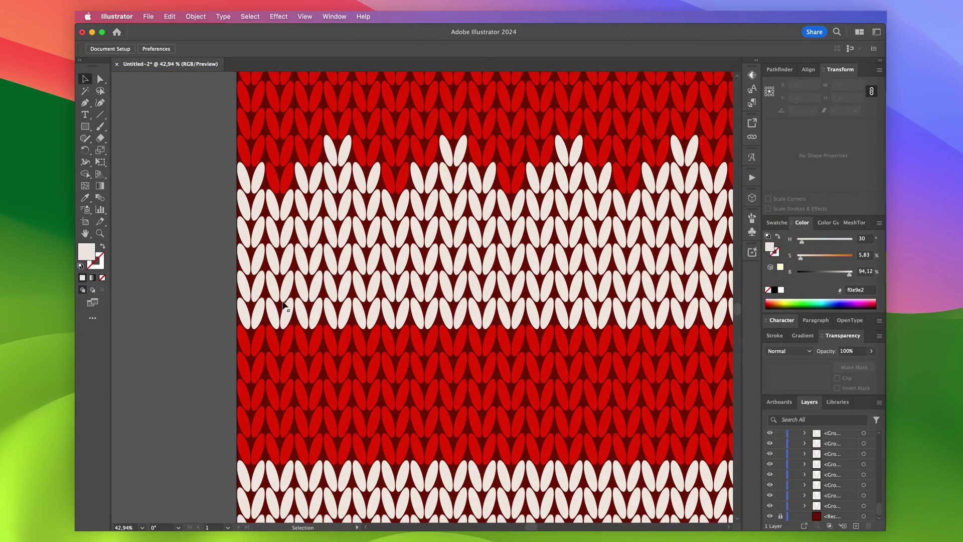
# Select repeating groups of five stitches along the third off-white stripe's lowest row and recolor them red with the Eyedropper
pyautogui.click(283, 305)
pyautogui.scroll(-3, 236, 311)
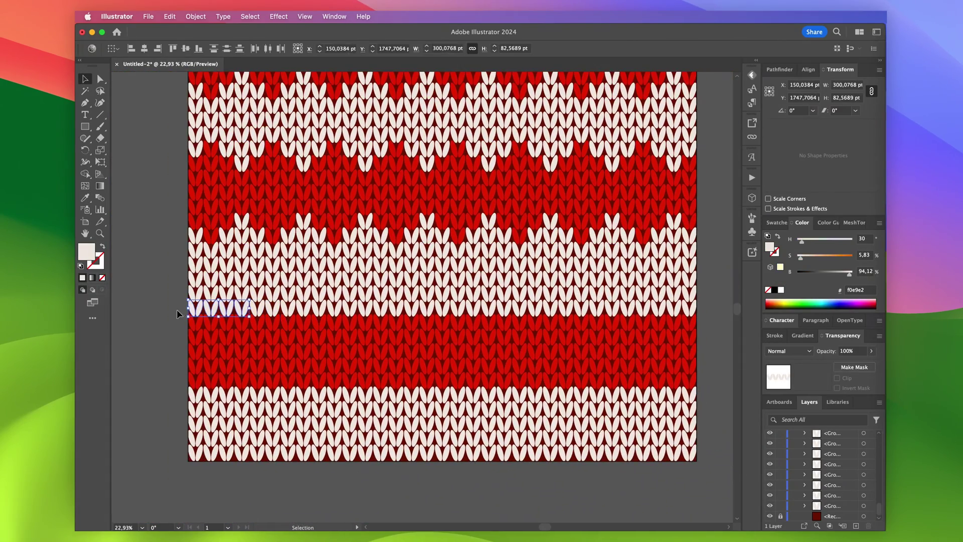
pyautogui.click(181, 316)
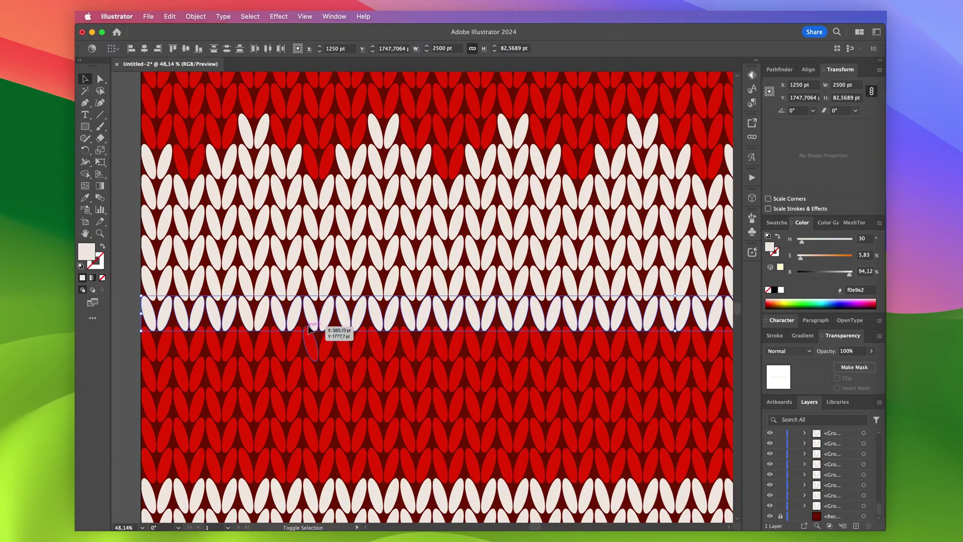
pyautogui.scroll(-2, 309, 329)
pyautogui.hscroll(2, 310, 329)
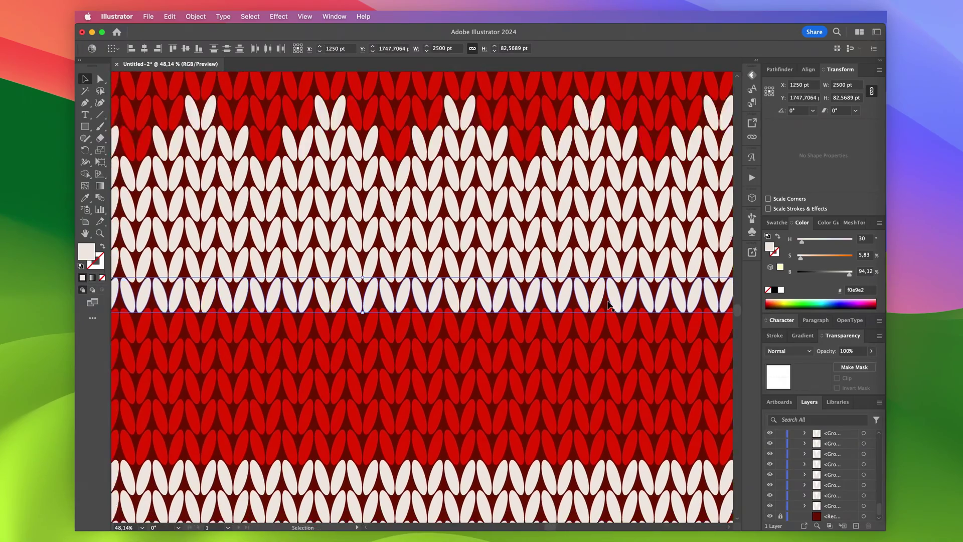
pyautogui.hscroll(5, 608, 305)
pyautogui.press('i')
pyautogui.click(641, 335)
pyautogui.scroll(-4, 640, 335)
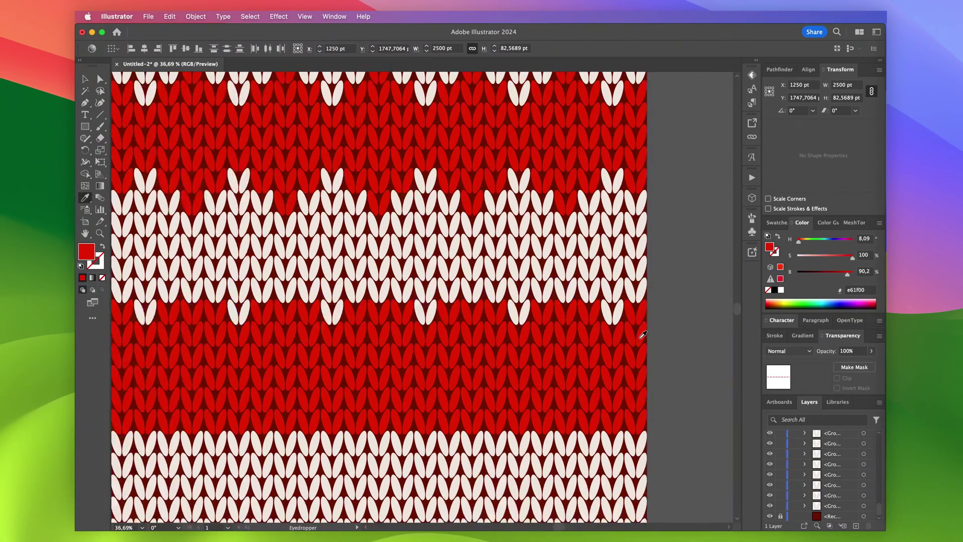
# Select the single stitch above the center of each red group in the third off-white stripe and recolor them red
pyautogui.press('v')
pyautogui.click(581, 298)
pyautogui.keyDown('shift'); pyautogui.click(504, 299); pyautogui.keyUp('shift')
pyautogui.keyDown('shift'); pyautogui.click(426, 300); pyautogui.keyUp('shift')
pyautogui.hscroll(-4, 348, 304)
pyautogui.keyDown('shift'); pyautogui.click(420, 298); pyautogui.keyUp('shift')
pyautogui.keyDown('shift'); pyautogui.click(342, 300); pyautogui.keyUp('shift')
pyautogui.keyDown('shift'); pyautogui.click(264, 300); pyautogui.keyUp('shift')
pyautogui.keyDown('shift'); pyautogui.click(186, 301); pyautogui.keyUp('shift')
pyautogui.press('i')
pyautogui.click(195, 331)
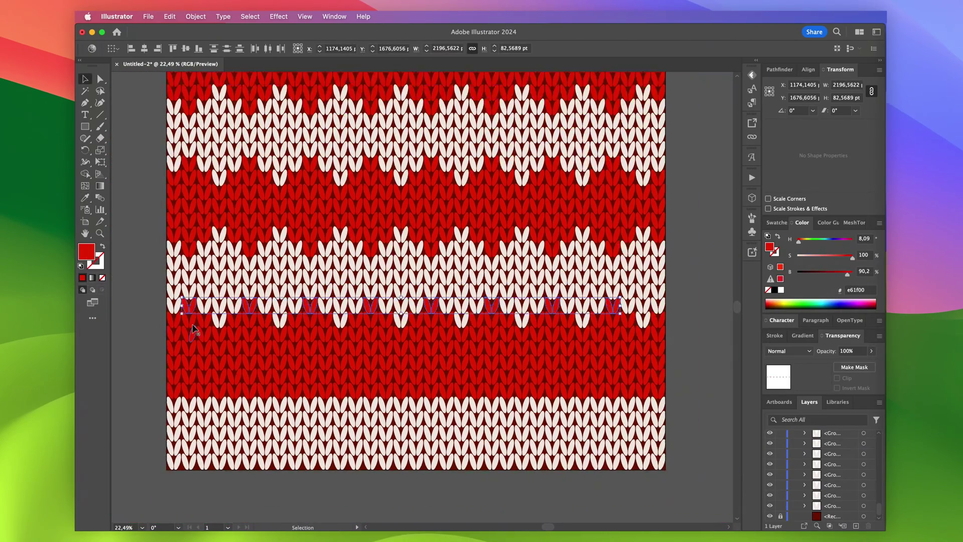
# Select the wide bases of the peaks along the third red stripe's lowest row and apply off-white with the Eyedropper
pyautogui.click(209, 347)
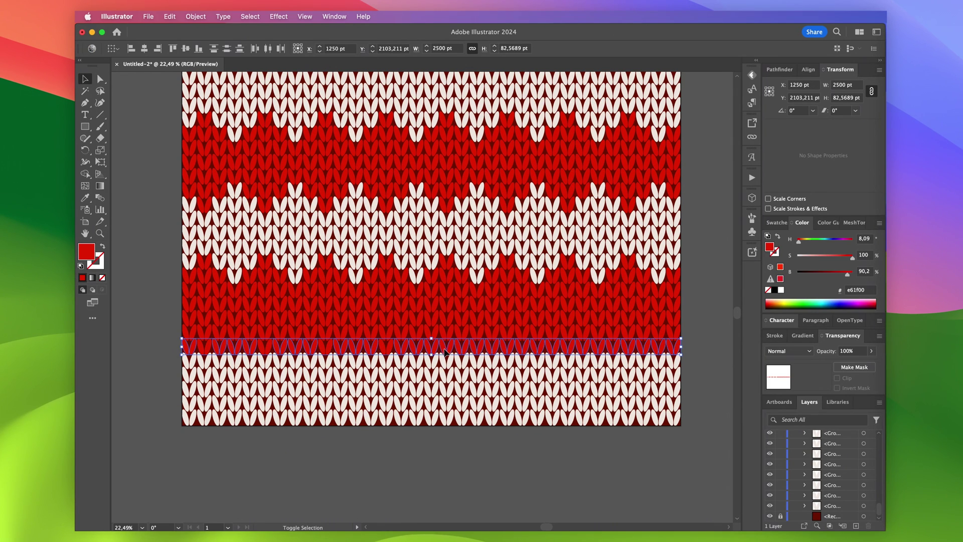
pyautogui.keyDown('shift'); pyautogui.click(563, 349); pyautogui.keyUp('shift')
pyautogui.press('i')
pyautogui.click(645, 362)
pyautogui.press('v')
# Recolor the single stitch above the center of each off-white base in the third red stripe off-white
pyautogui.click(235, 332)
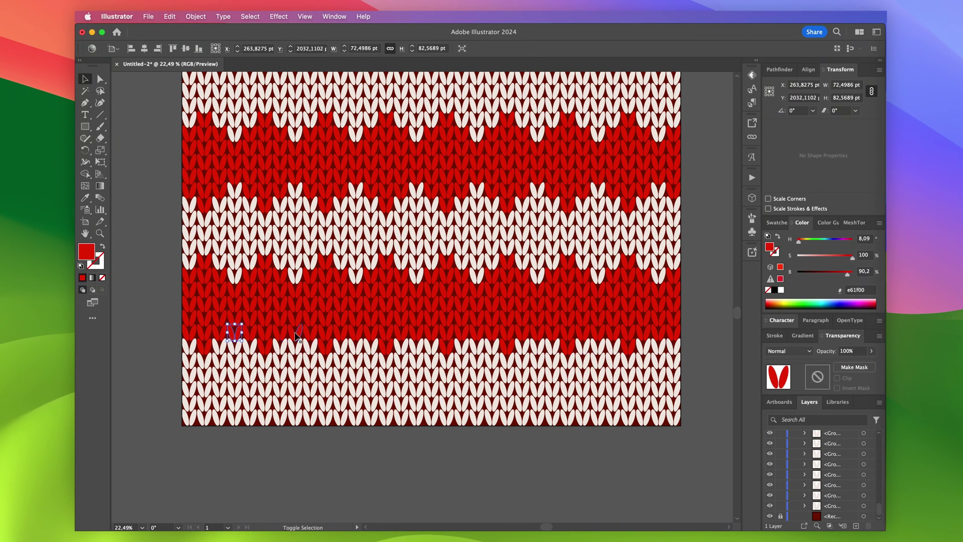
pyautogui.keyDown('shift'); pyautogui.click(295, 332); pyautogui.keyUp('shift')
pyautogui.keyDown('shift'); pyautogui.click(355, 332); pyautogui.keyUp('shift')
pyautogui.keyDown('shift'); pyautogui.click(416, 332); pyautogui.keyUp('shift')
pyautogui.press('Delete')
# Recolor repeating stepped peaks red across the lower two rows of the fourth off-white stripe
pyautogui.click(345, 415)
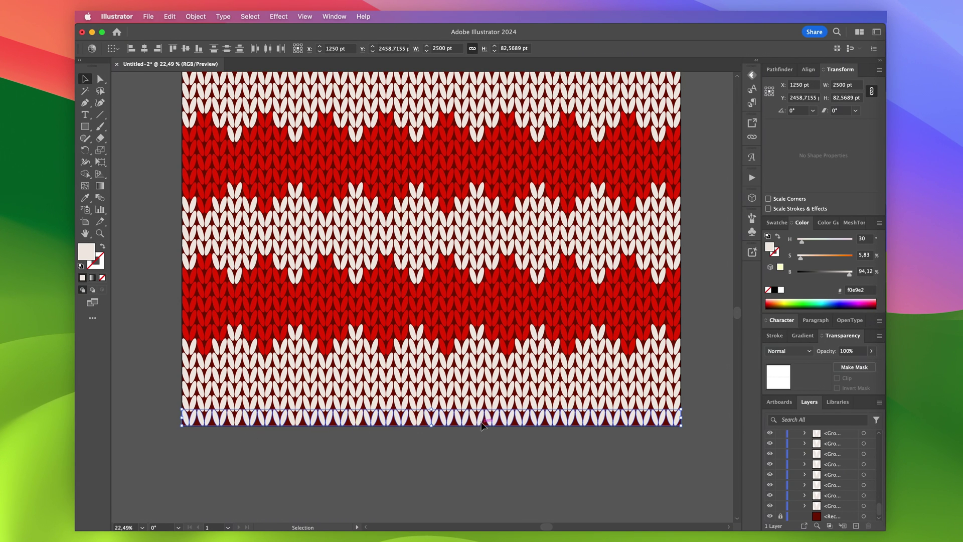
pyautogui.press('Delete')
pyautogui.moveTo(197, 395); pyautogui.dragTo(271, 409)
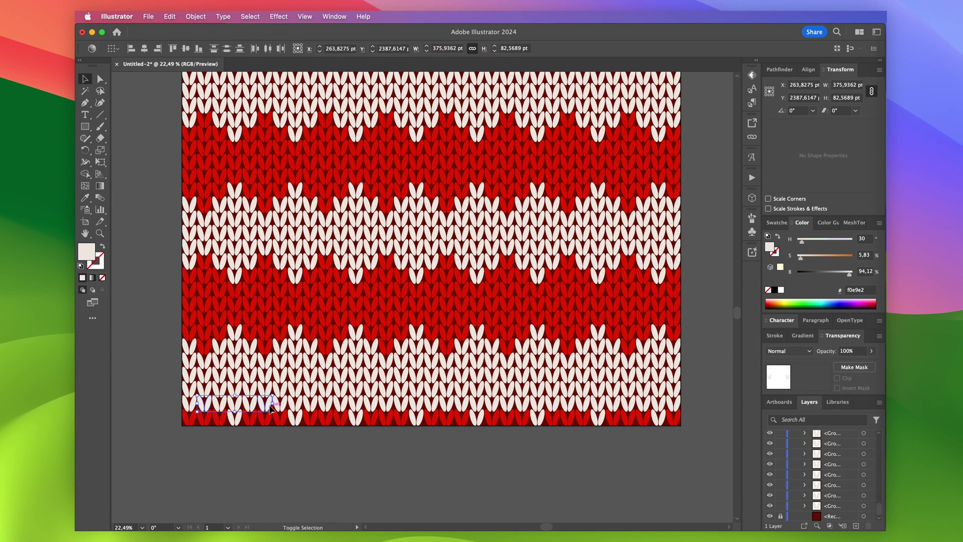
pyautogui.press('Delete')
pyautogui.press('super+0')
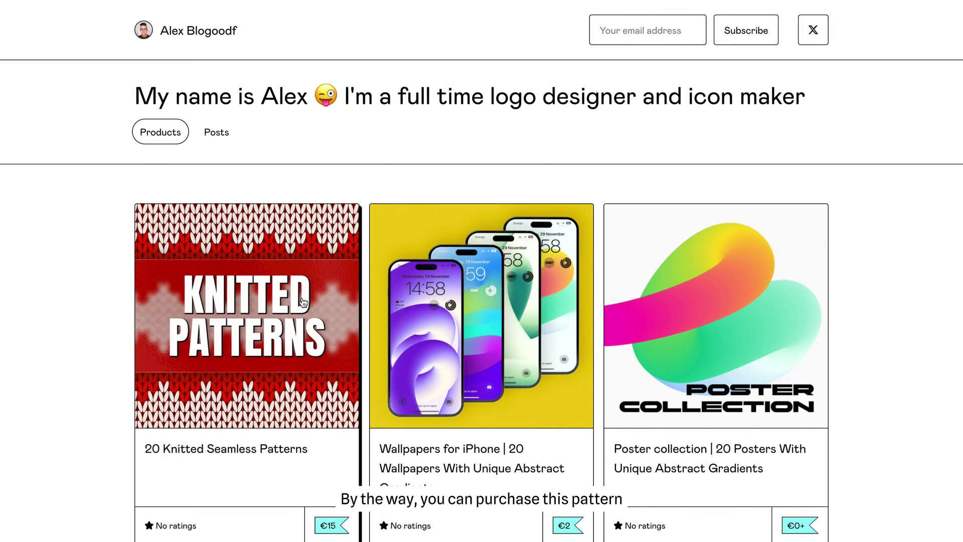
# Switch to the Gumroad store, open the 20 Knitted Seamless Patterns product and review its features, file formats and license options
pyautogui.click(302, 301)
pyautogui.scroll(-2, 302, 301)
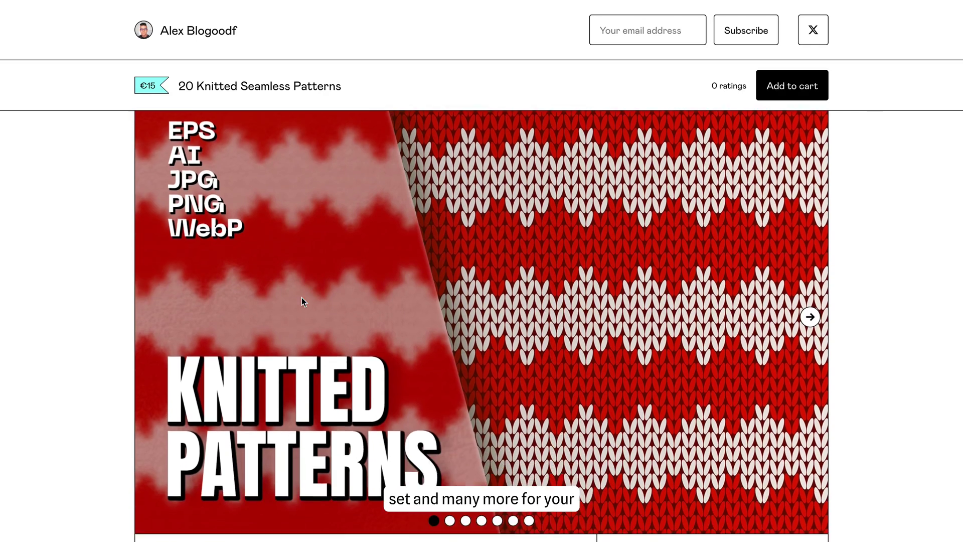
pyautogui.scroll(-4, 302, 298)
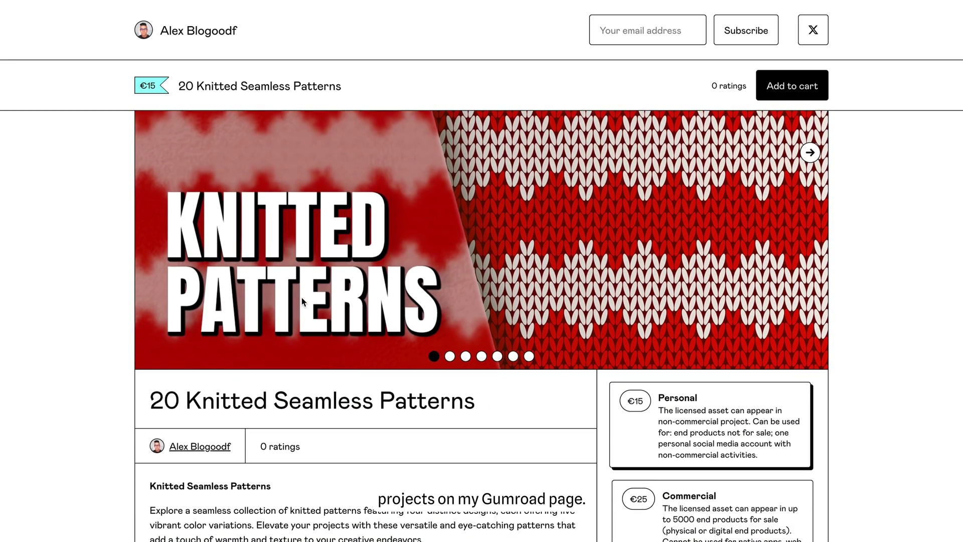
pyautogui.scroll(-3, 302, 297)
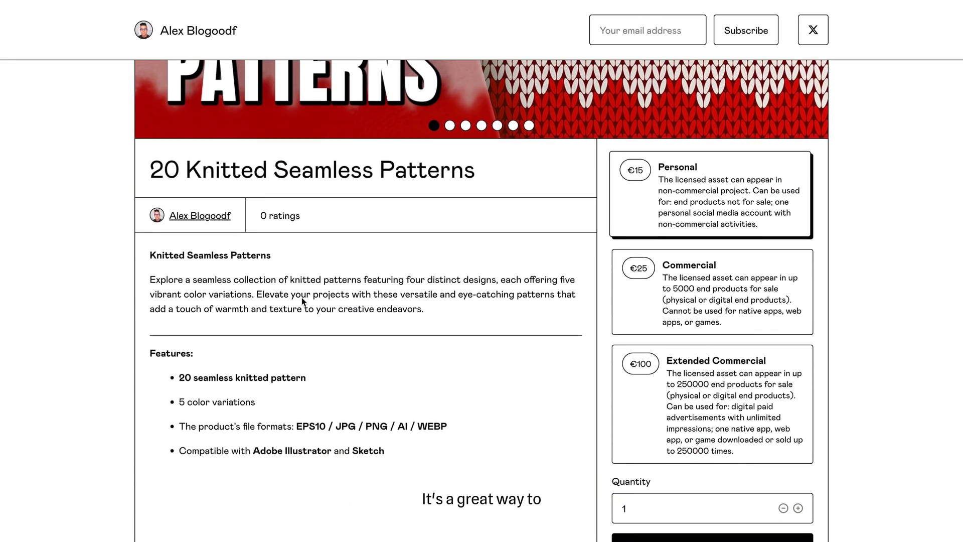
pyautogui.scroll(-3, 302, 300)
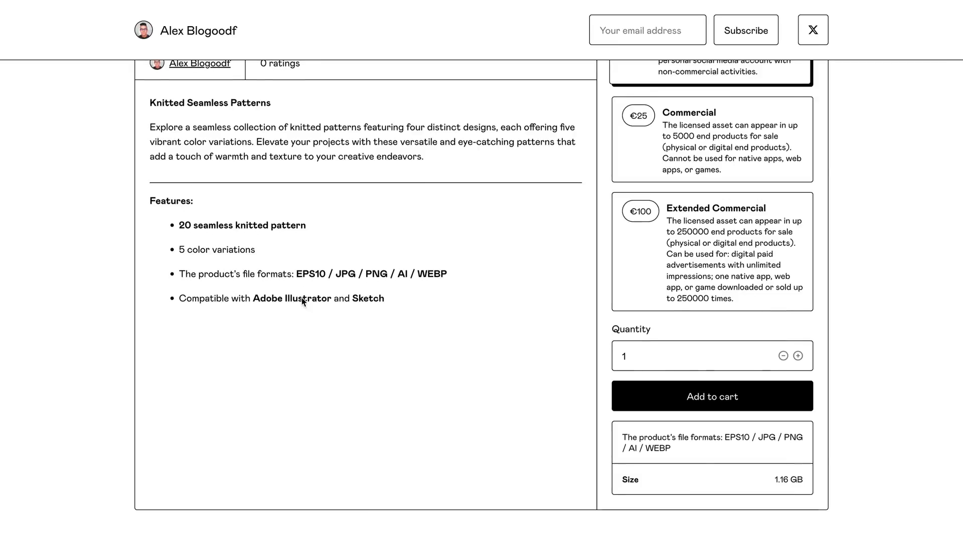